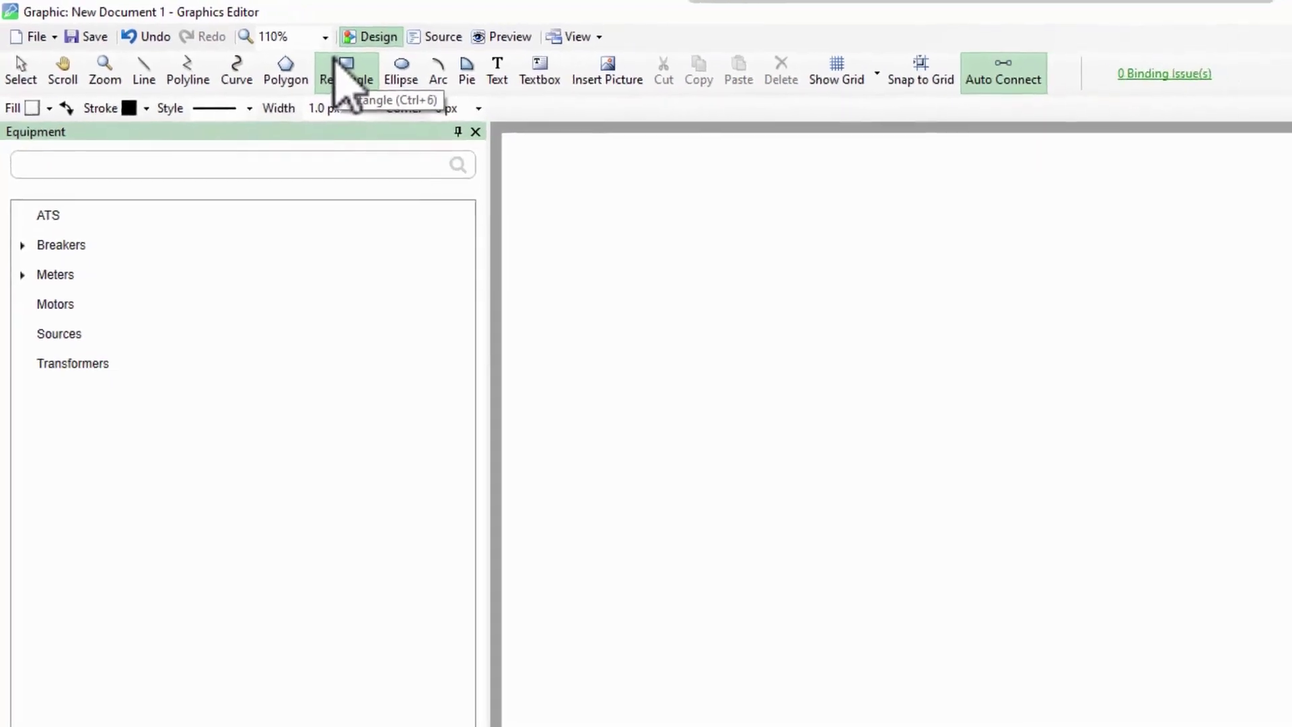
With the Rectangle tool, drag out a square near the top-left, then a rectangle overlapping its lower-right corner
{"action": "left_click", "coordinate": [295, 61]}
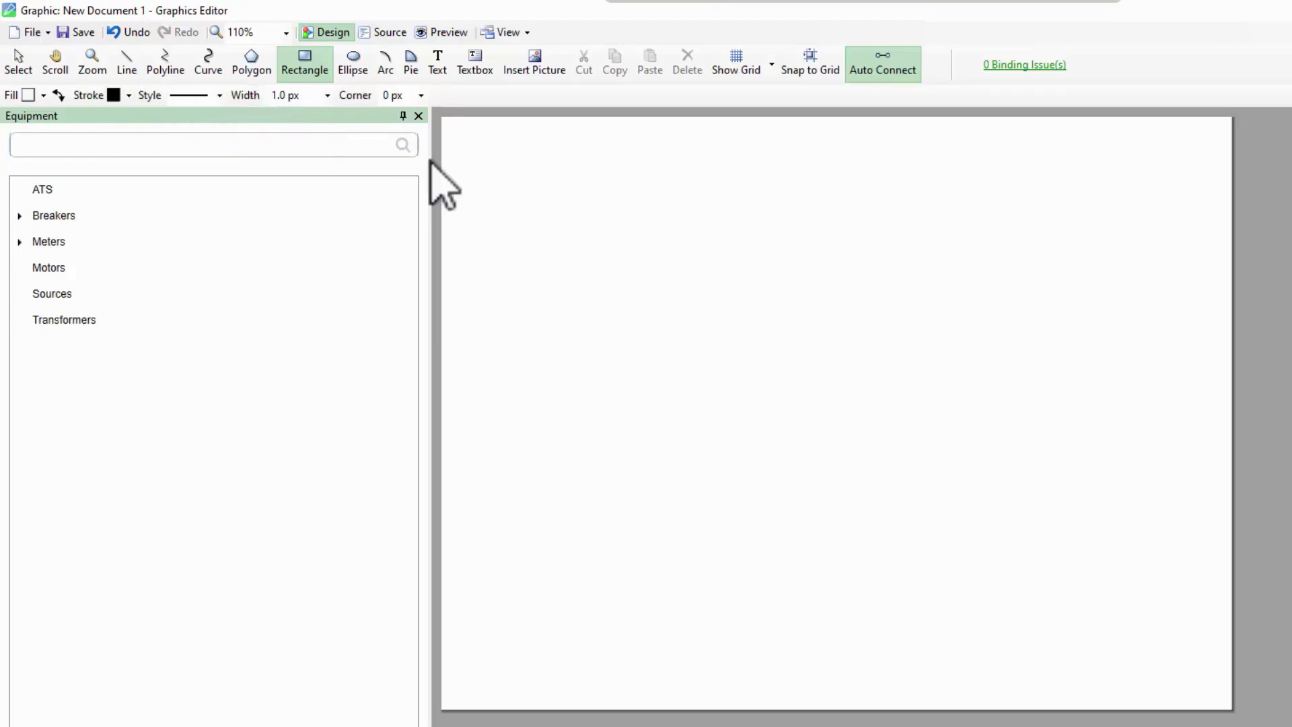
{"action": "left_click_drag", "start_coordinate": [520, 160], "coordinate": [660, 297]}
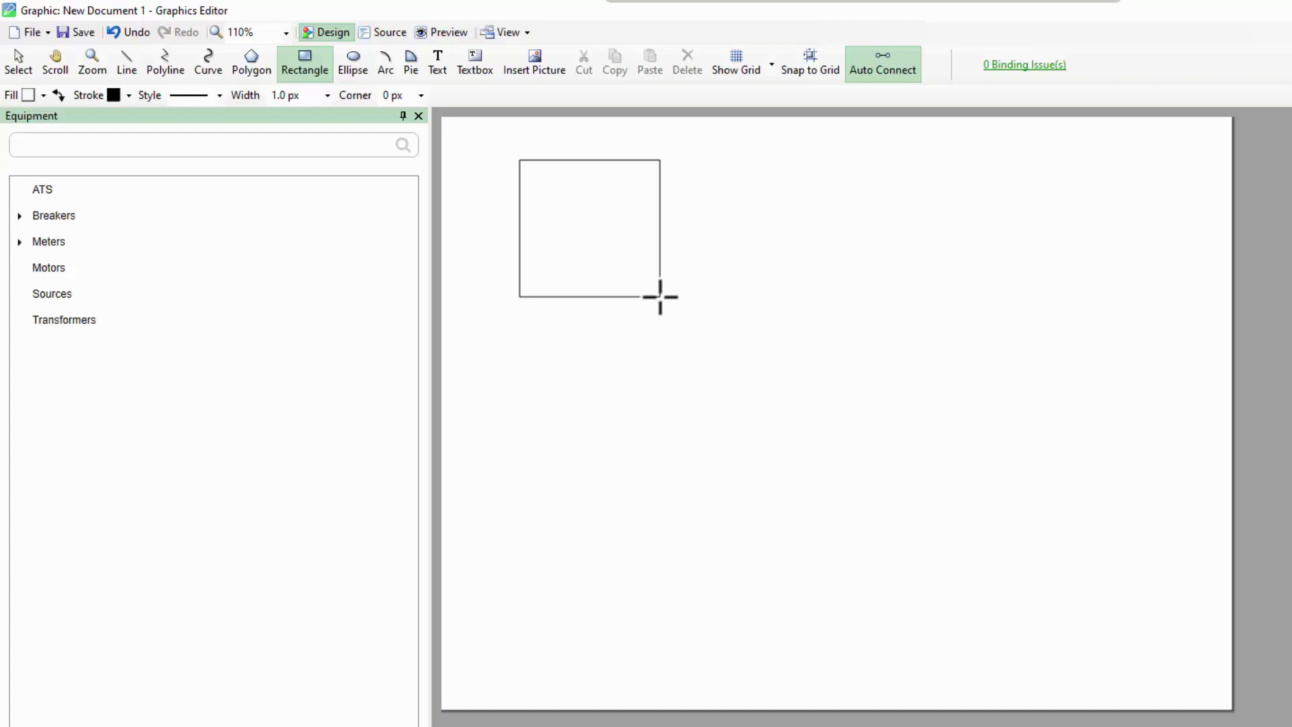
{"action": "mouse_move", "coordinate": [660, 297]}
{"action": "left_mouse_down"}
{"action": "mouse_move", "coordinate": [695, 288]}
{"action": "mouse_move", "coordinate": [719, 256]}
{"action": "mouse_move", "coordinate": [689, 280]}
{"action": "mouse_move", "coordinate": [700, 352]}
{"action": "mouse_move", "coordinate": [679, 344]}
{"action": "mouse_move", "coordinate": [701, 351]}
{"action": "left_mouse_up"}
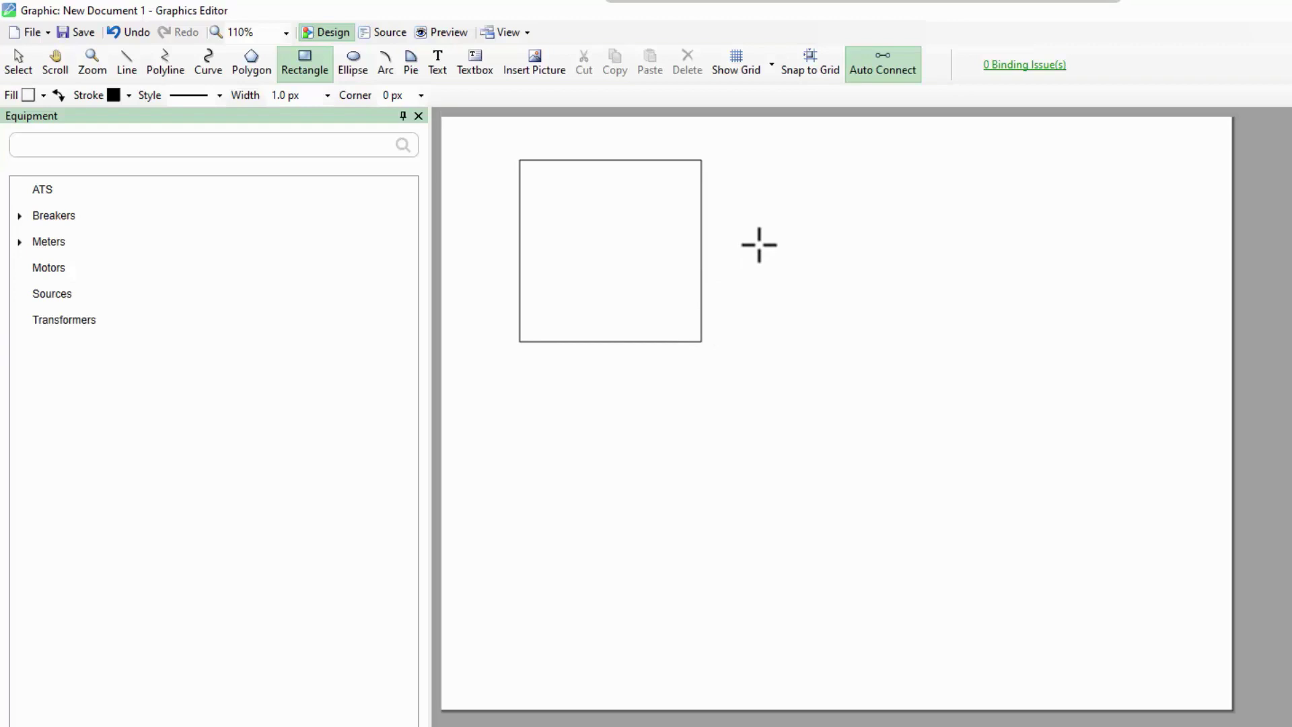
{"action": "left_click_drag", "start_coordinate": [759, 244], "coordinate": [587, 434]}
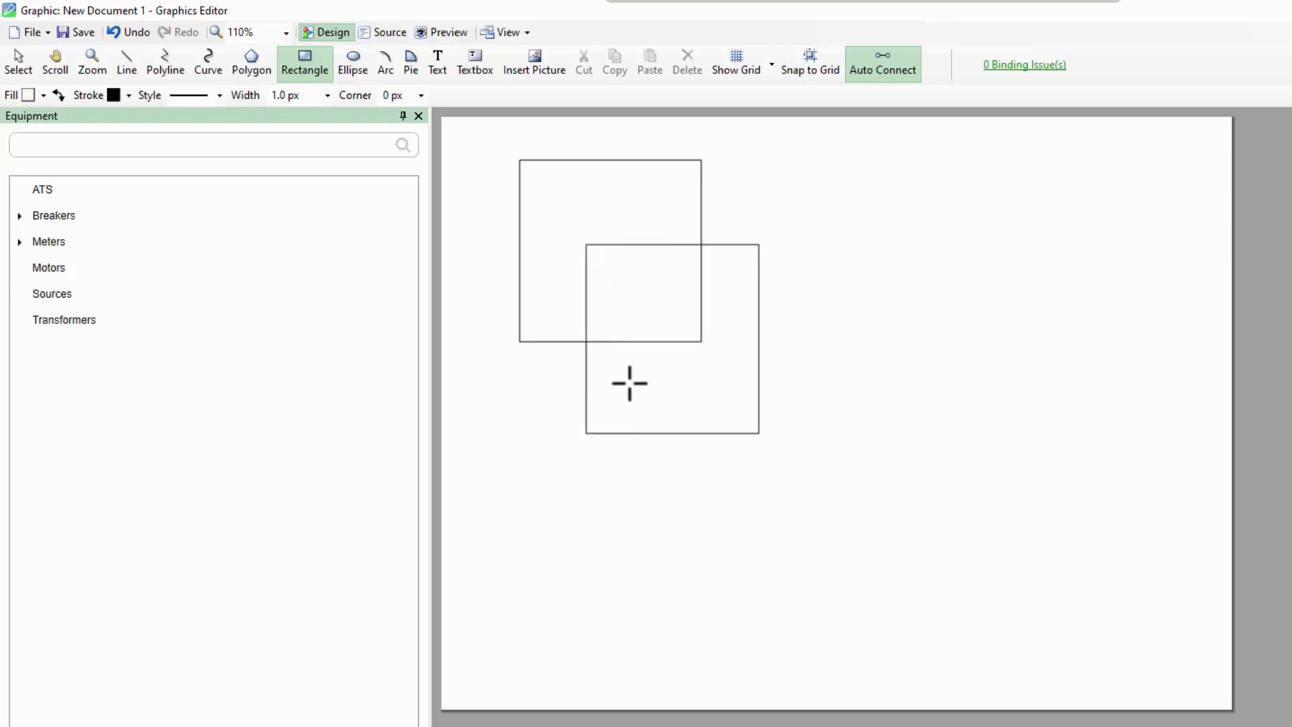
Nudge the second rectangle right and down, then drag its bottom edge up so it's wider than tall
{"action": "key", "text": "Escape"}
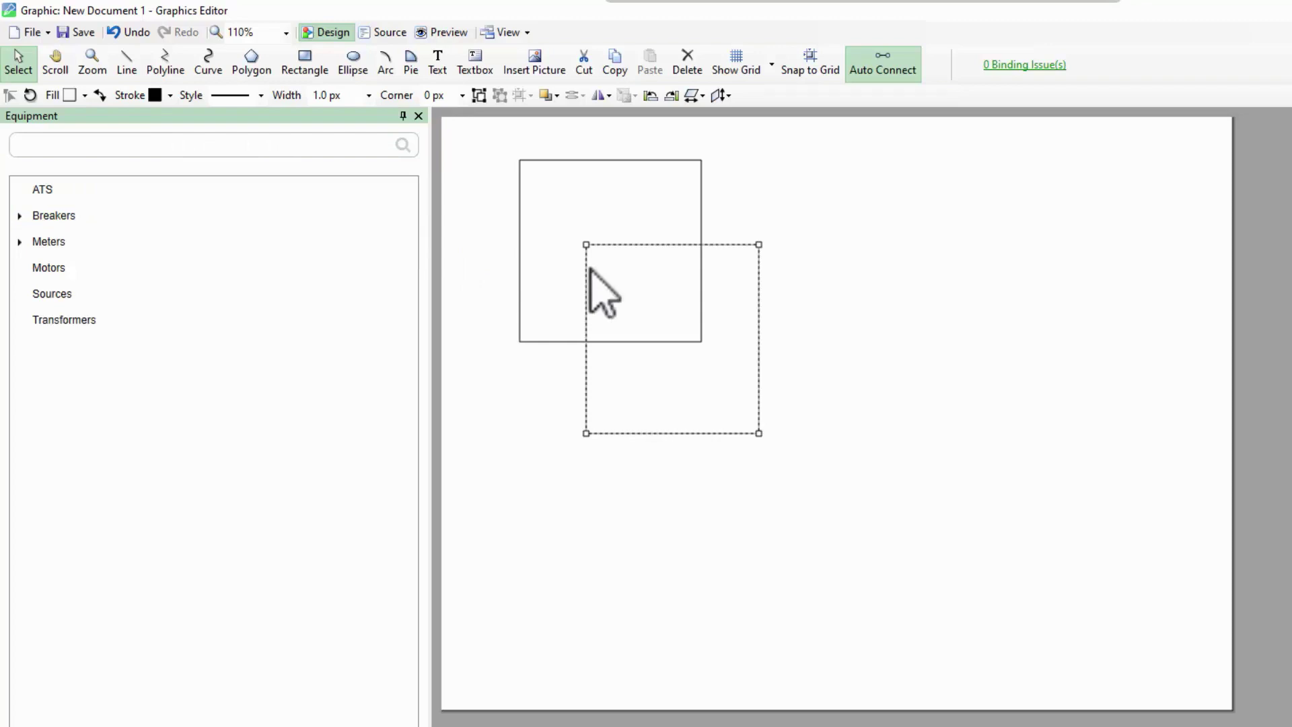
{"action": "left_click_drag", "start_coordinate": [748, 312], "coordinate": [769, 292]}
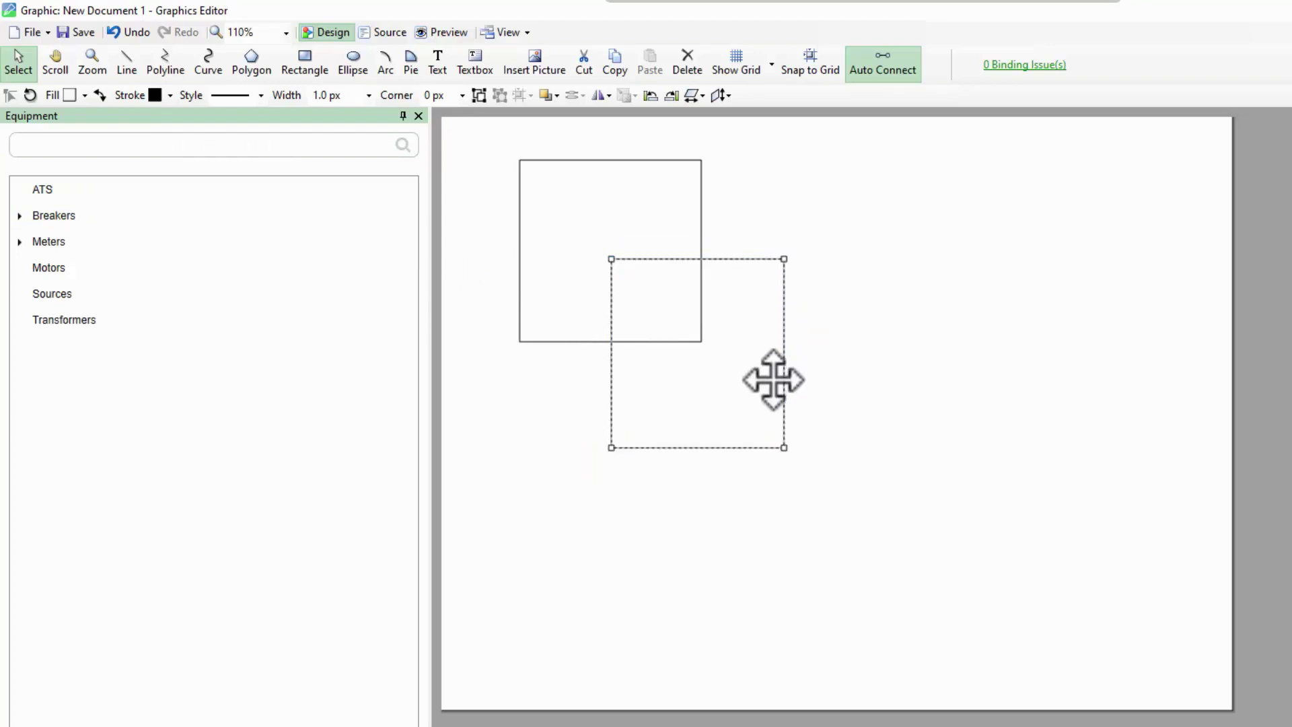
{"action": "left_click_drag", "start_coordinate": [784, 450], "coordinate": [786, 387]}
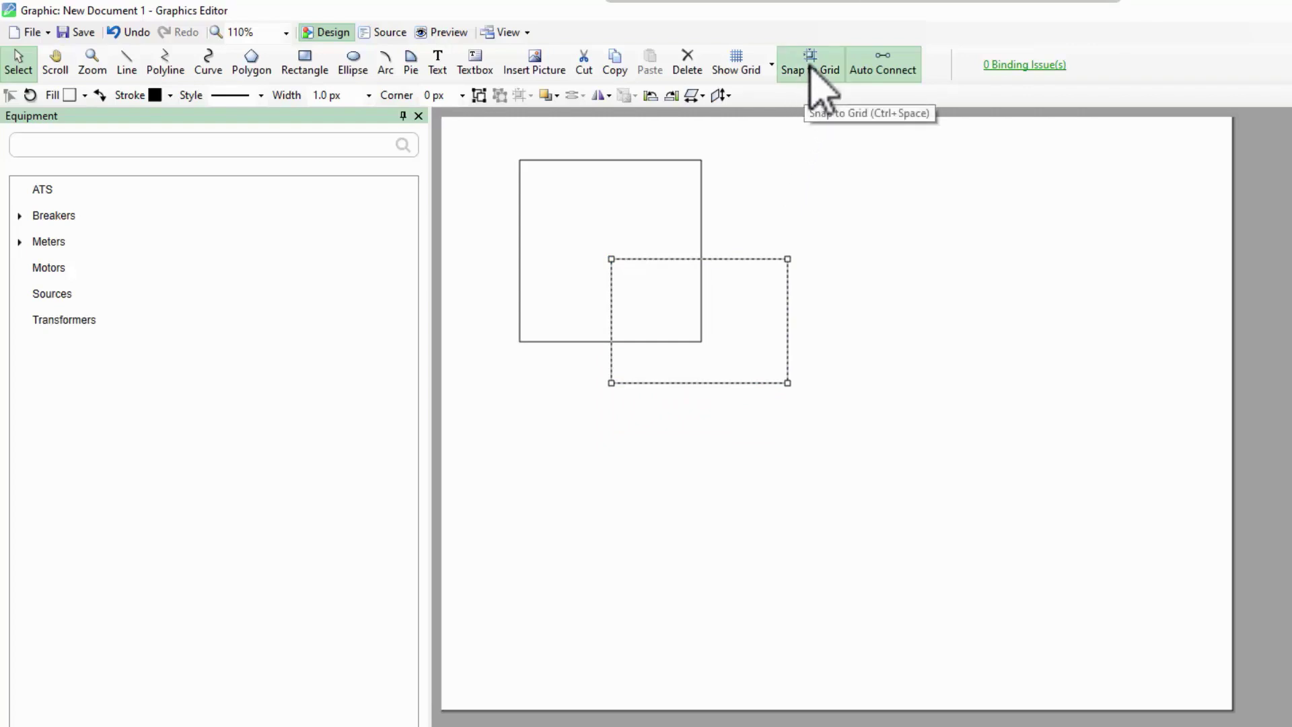
Set the grid spacing to 10 px
{"action": "left_click", "coordinate": [771, 65]}
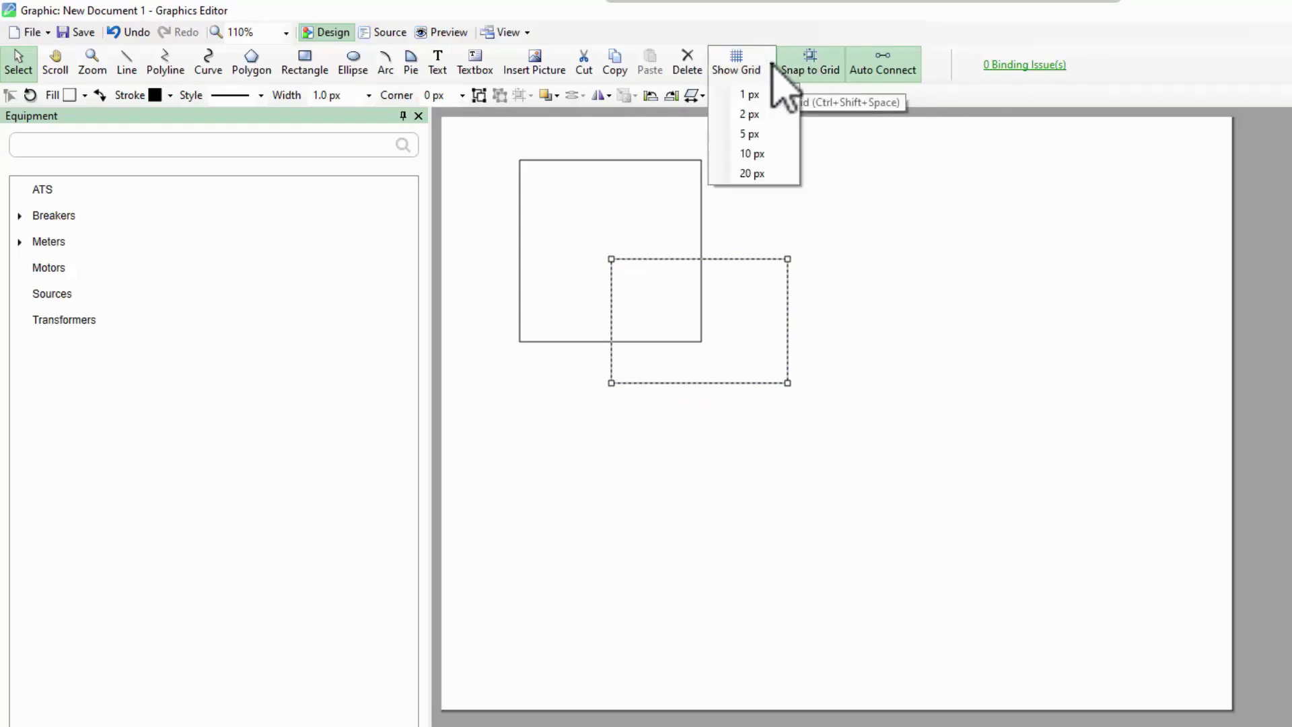
{"action": "left_click", "coordinate": [765, 155]}
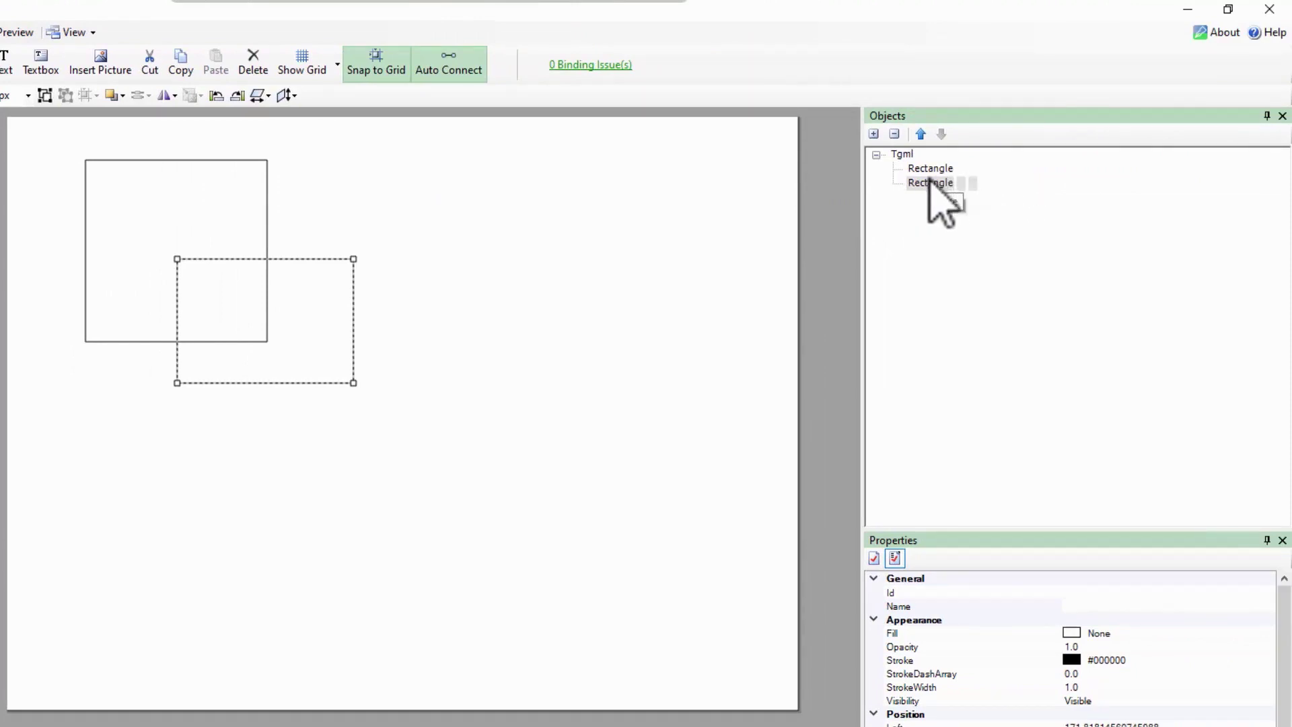
Select each Rectangle in the Objects tree, moving the second up and back down to its original order
{"action": "left_click", "coordinate": [942, 168]}
{"action": "left_click", "coordinate": [946, 183]}
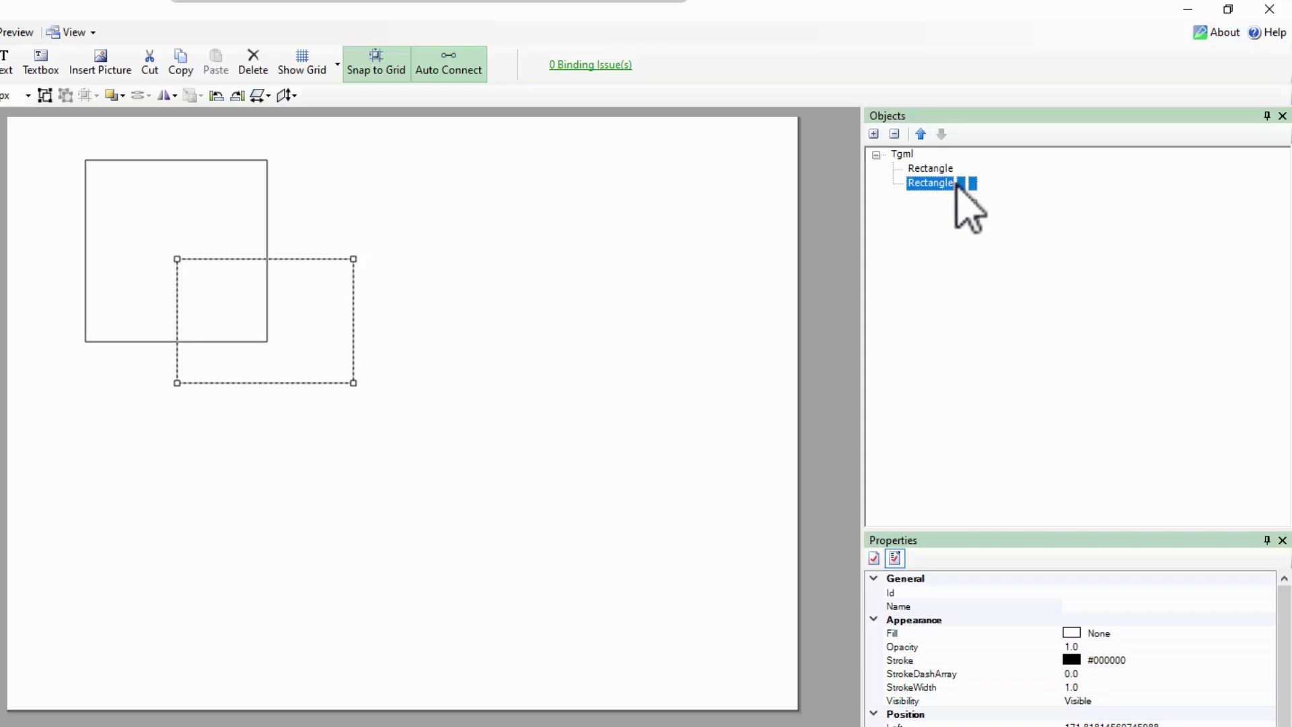
{"action": "left_click", "coordinate": [921, 134]}
{"action": "left_click", "coordinate": [941, 134]}
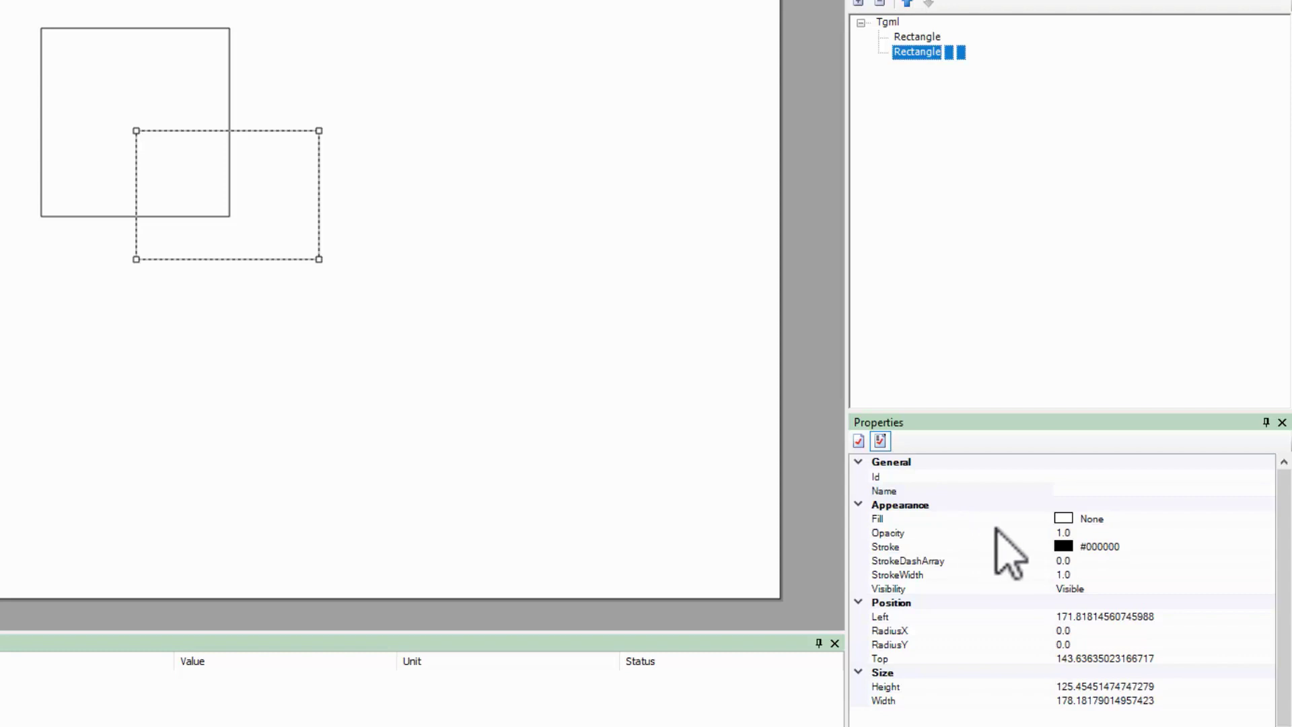
{"action": "left_click", "coordinate": [1245, 531]}
{"action": "left_click", "coordinate": [1267, 518]}
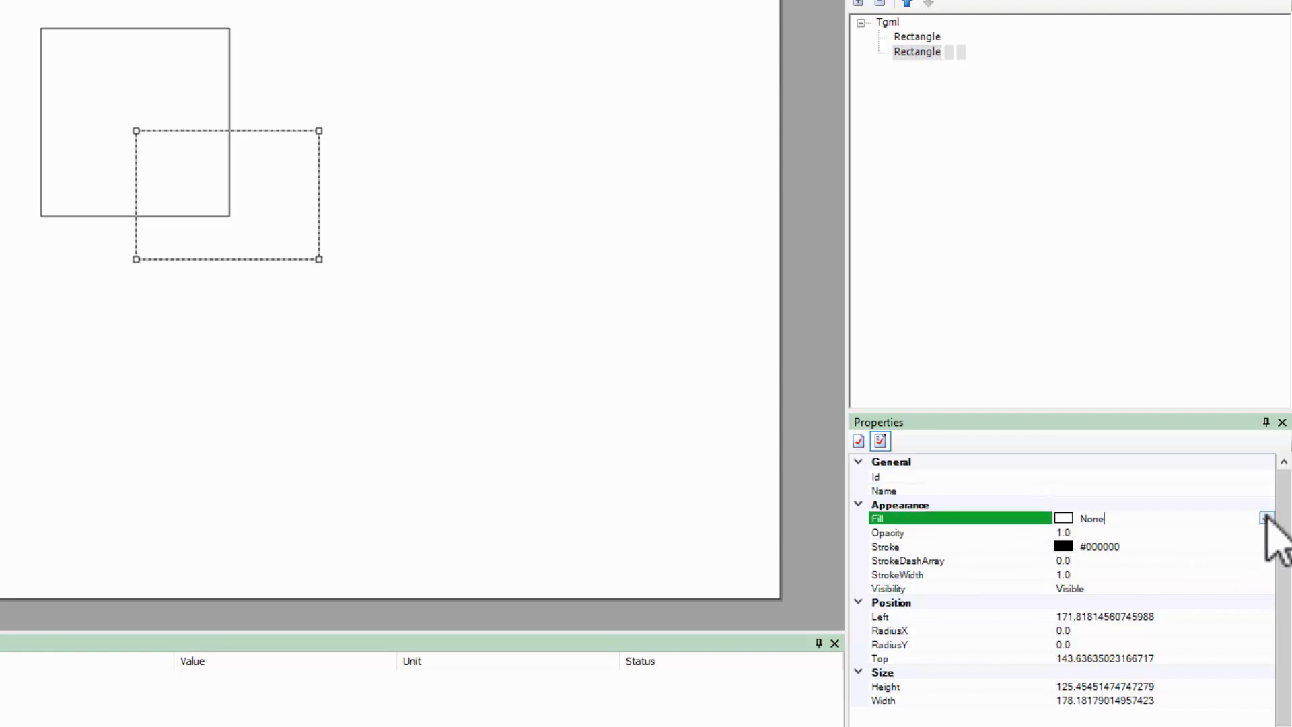
{"action": "left_click", "coordinate": [1267, 519]}
{"action": "left_click", "coordinate": [1095, 633]}
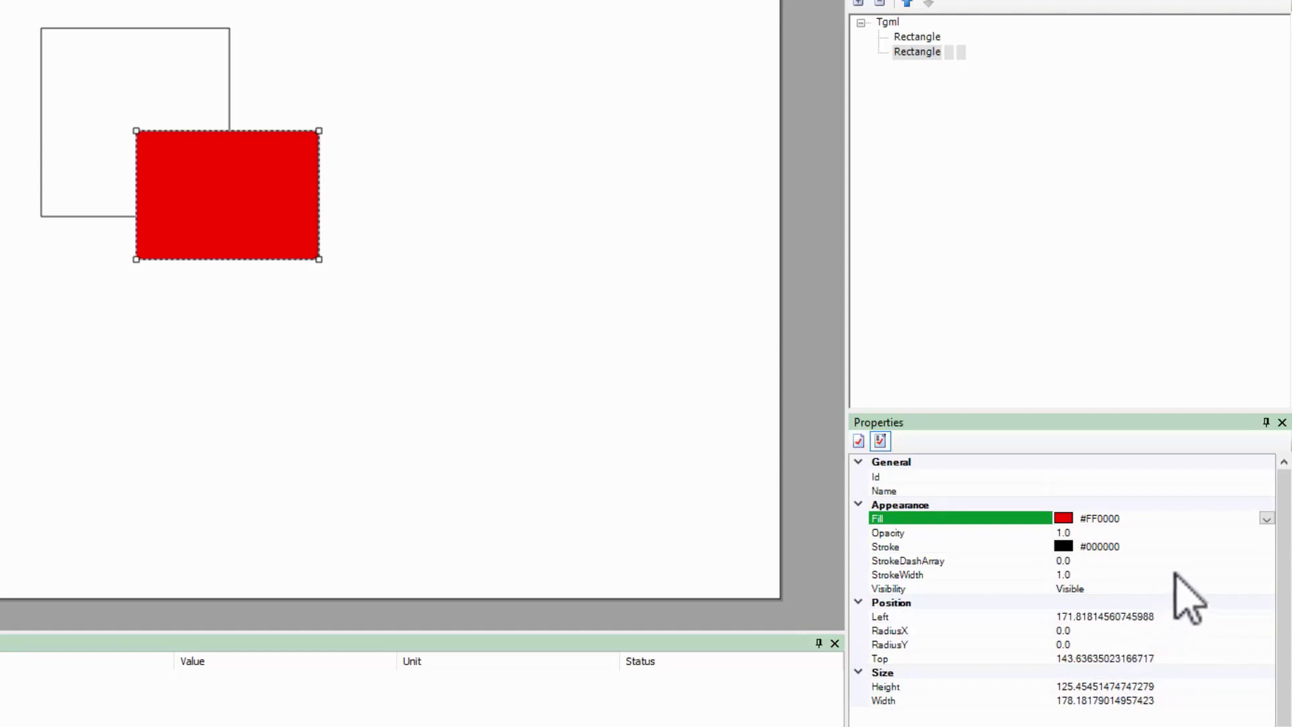
{"action": "left_click", "coordinate": [1202, 542]}
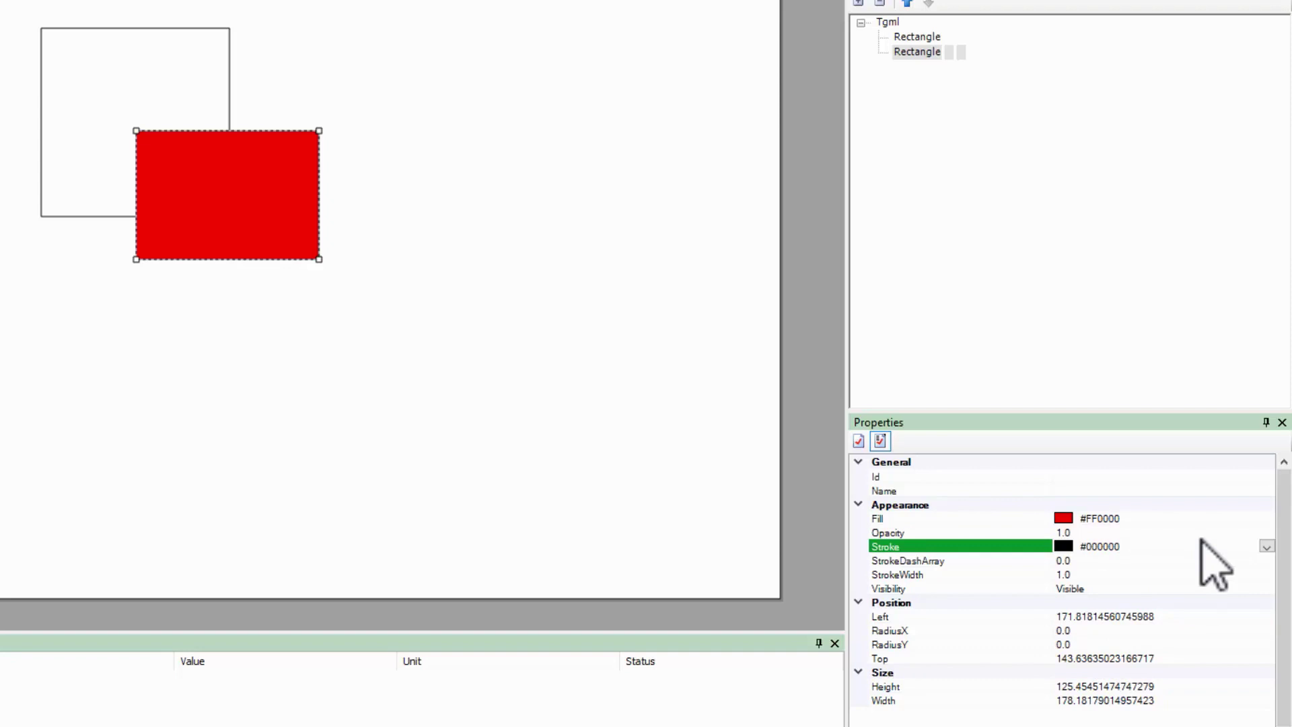
{"action": "left_click", "coordinate": [1256, 532]}
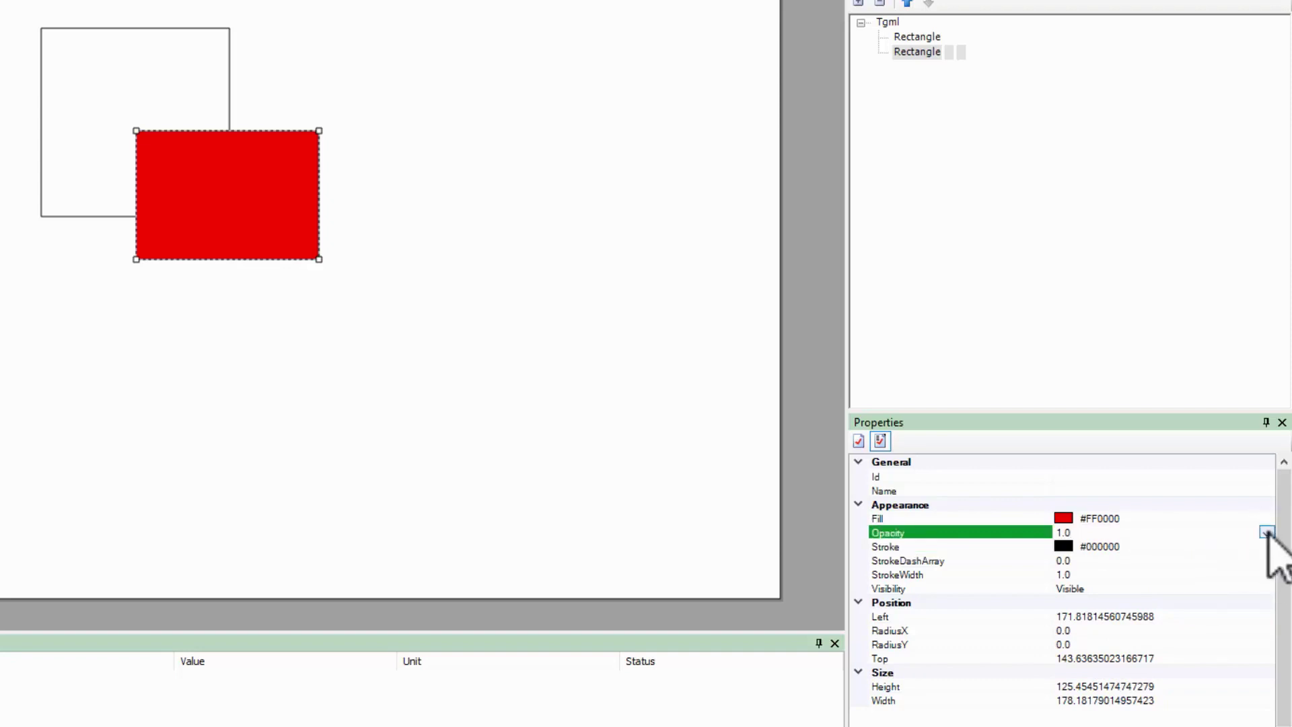
{"action": "left_click", "coordinate": [1268, 532]}
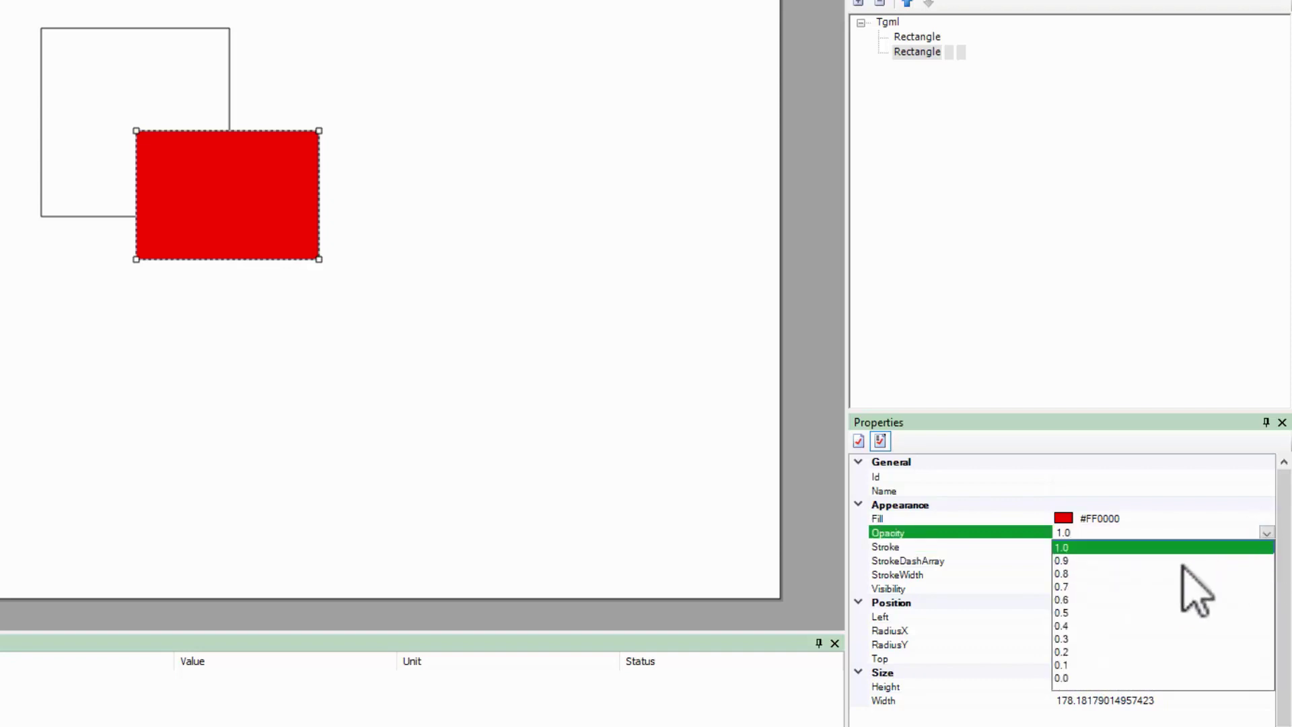
{"action": "left_click", "coordinate": [1072, 613]}
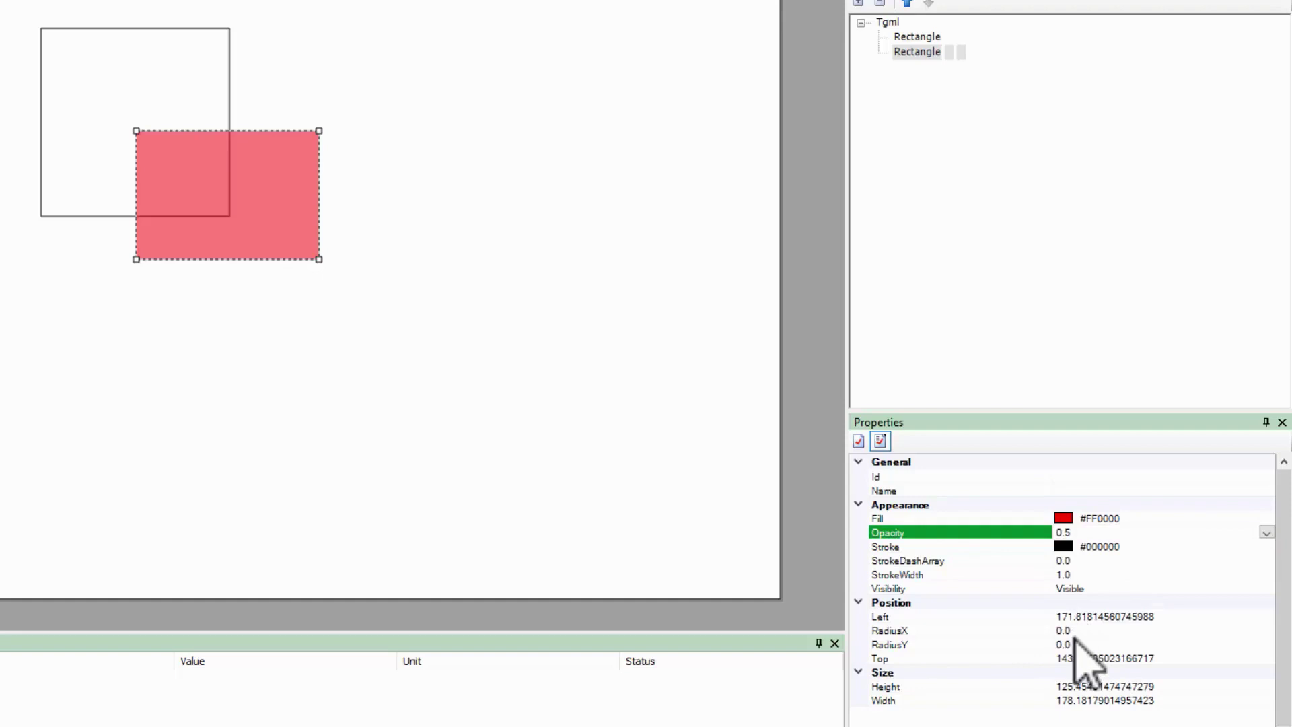
{"action": "left_click", "coordinate": [1131, 587]}
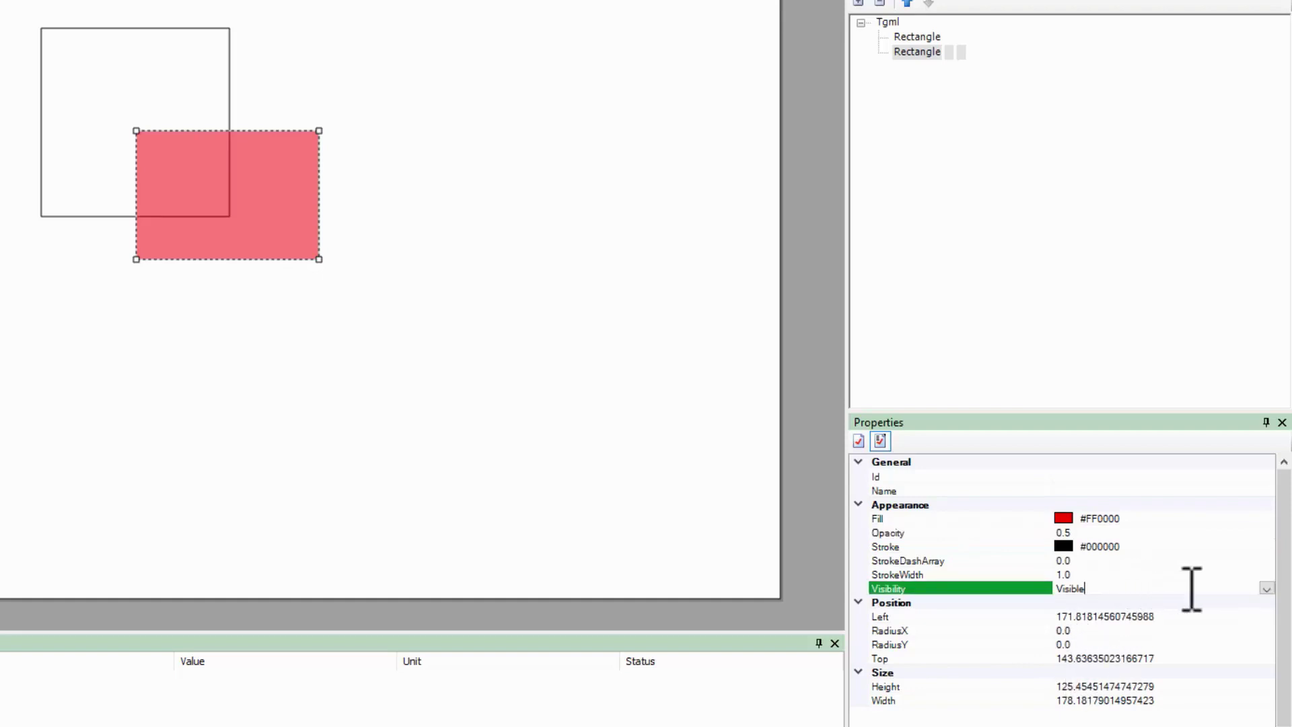
{"action": "left_click", "coordinate": [1267, 589]}
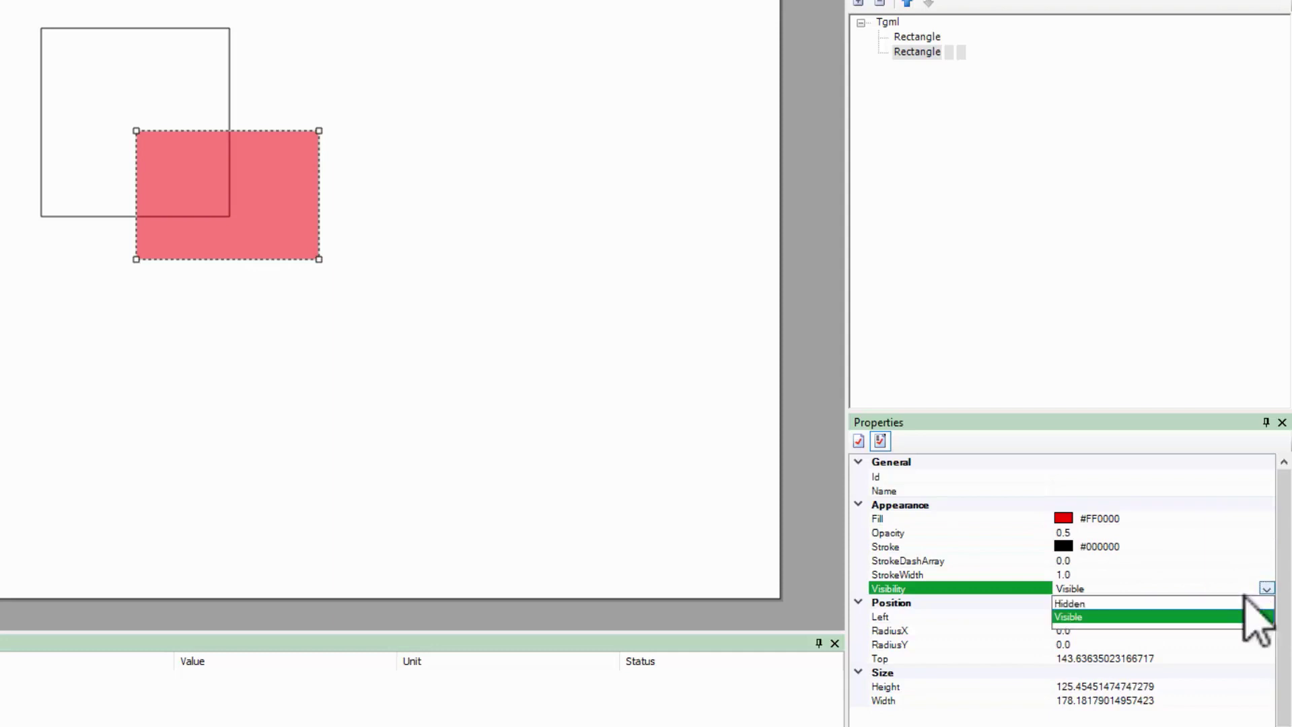
{"action": "left_click", "coordinate": [1124, 603]}
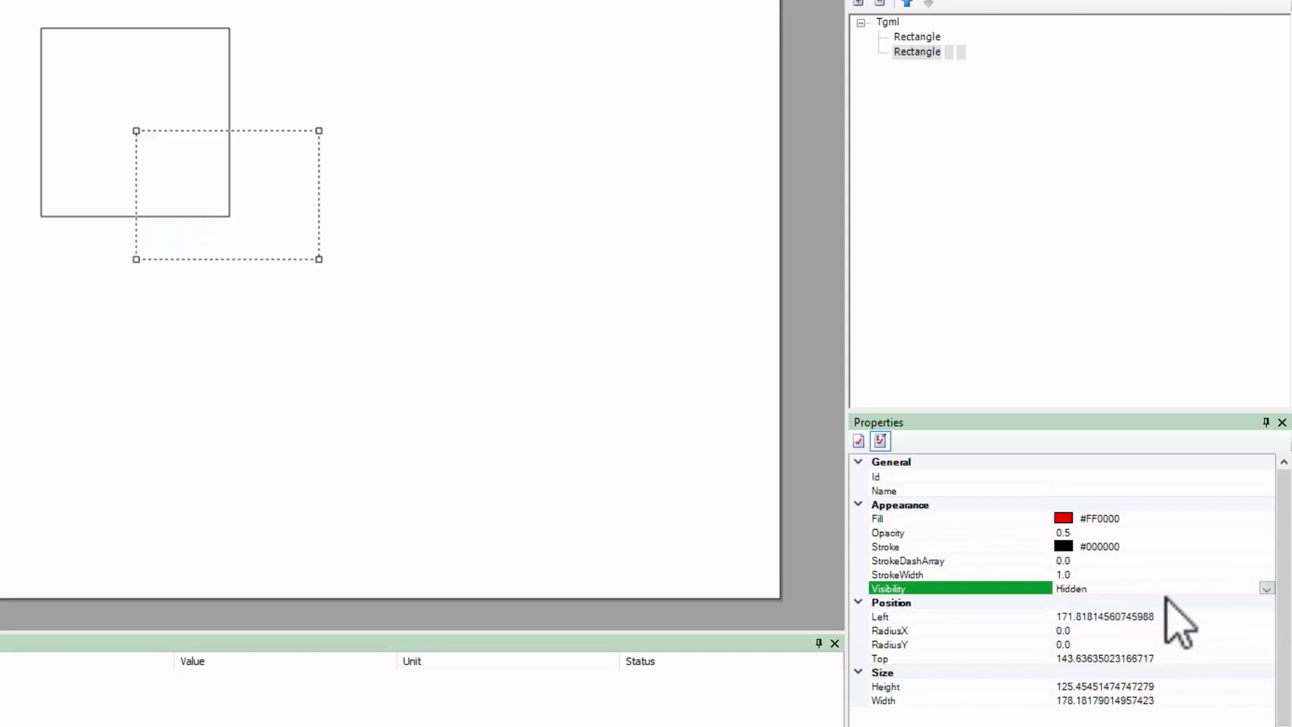
{"action": "left_click", "coordinate": [1266, 589]}
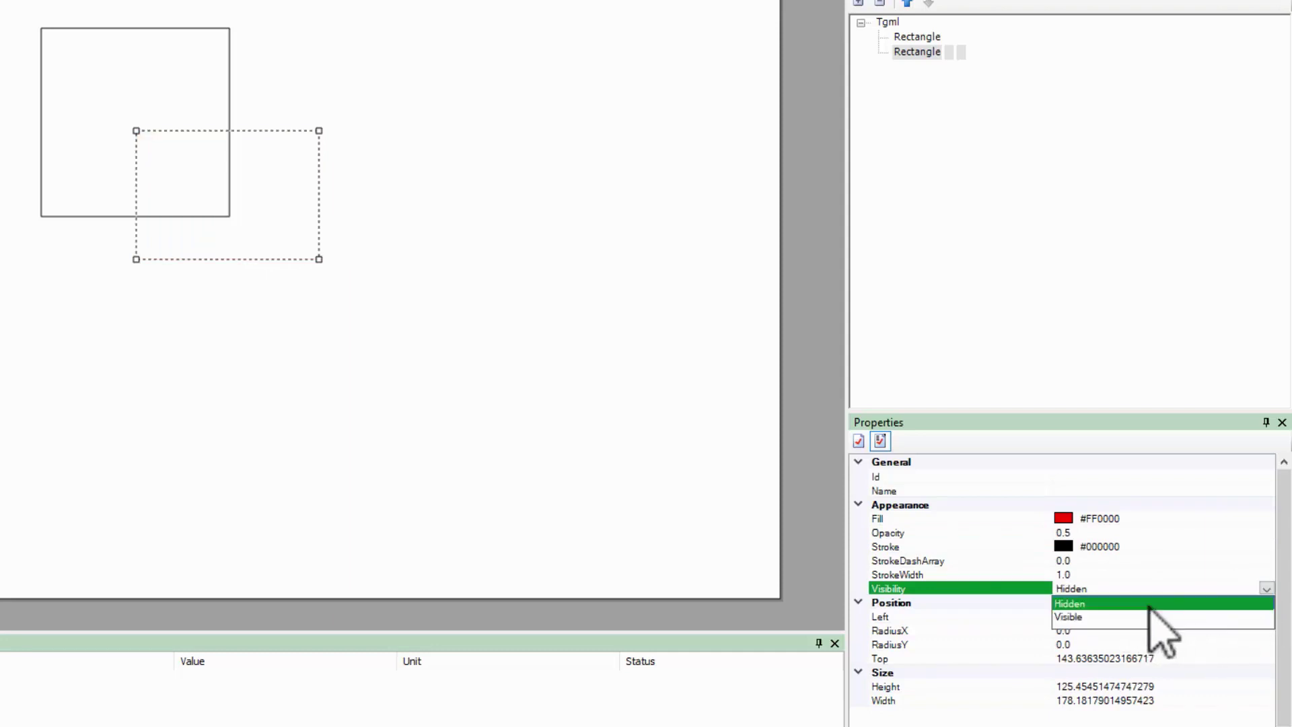
{"action": "left_click", "coordinate": [1080, 616]}
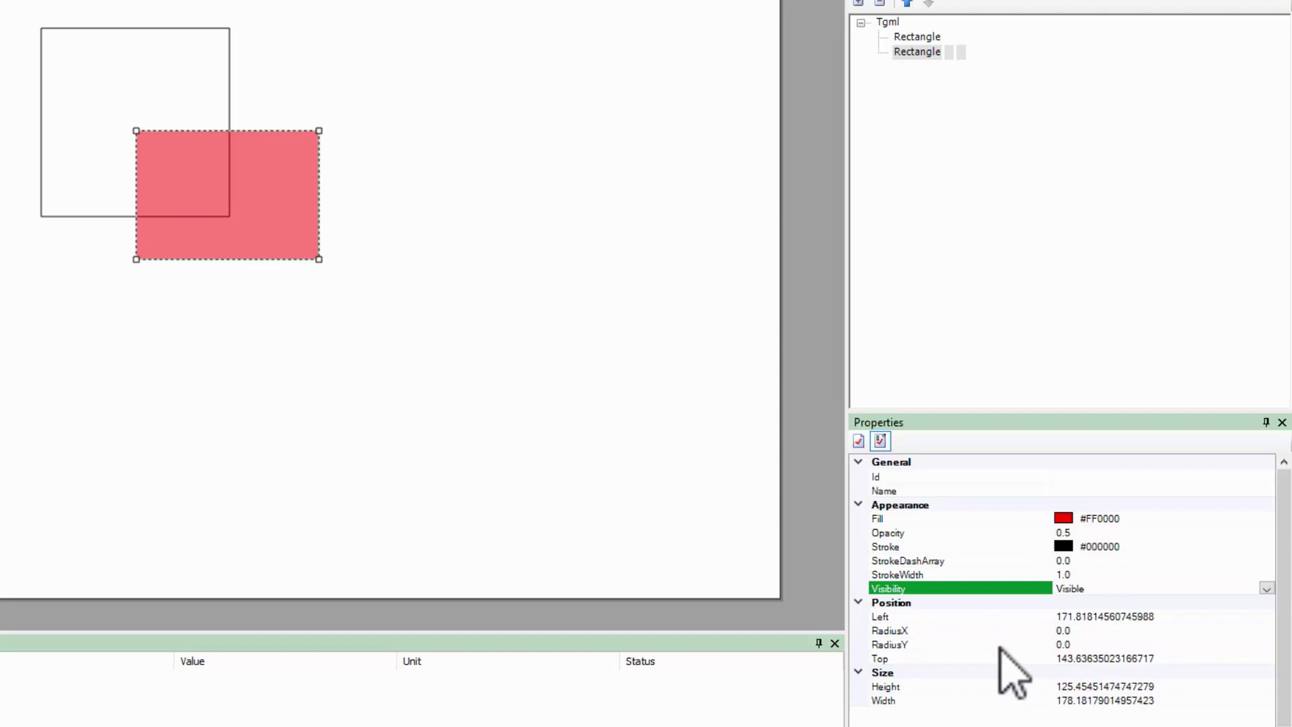
Set the red rectangle's RadiusX and RadiusY to 10, then deselect it
{"action": "left_click", "coordinate": [1075, 631]}
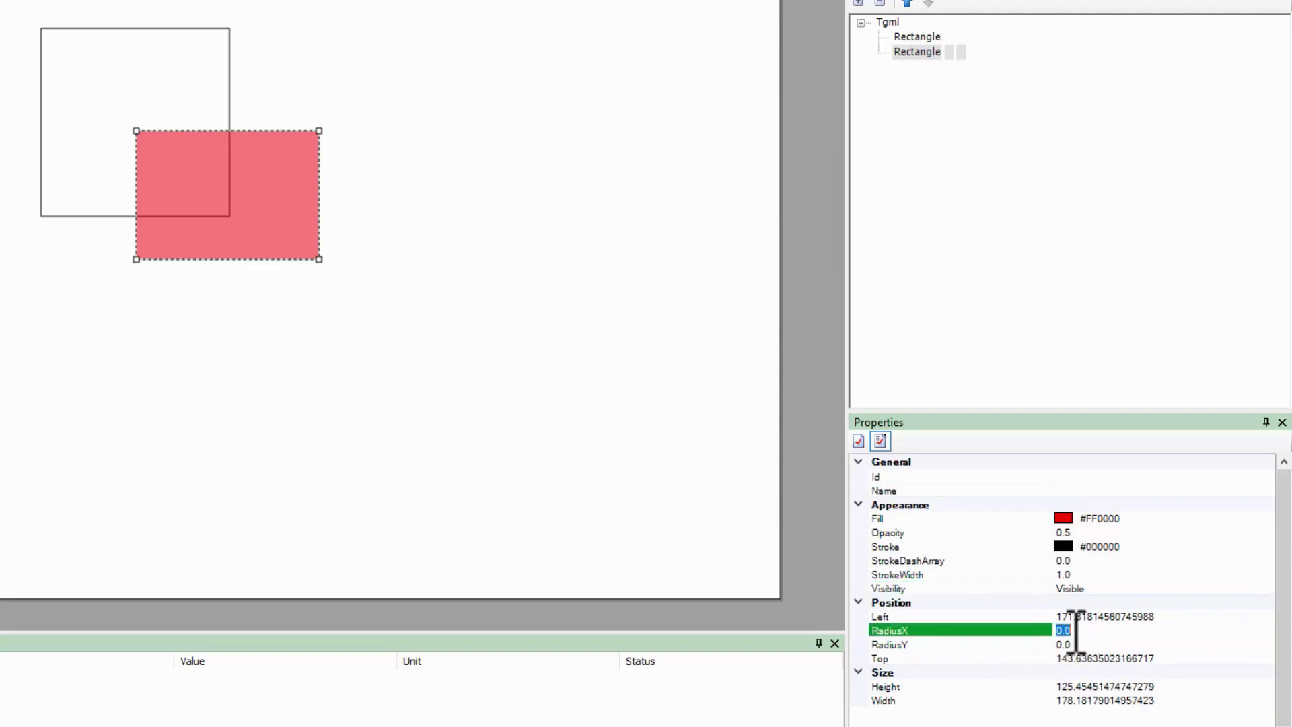
{"action": "type", "text": "10"}
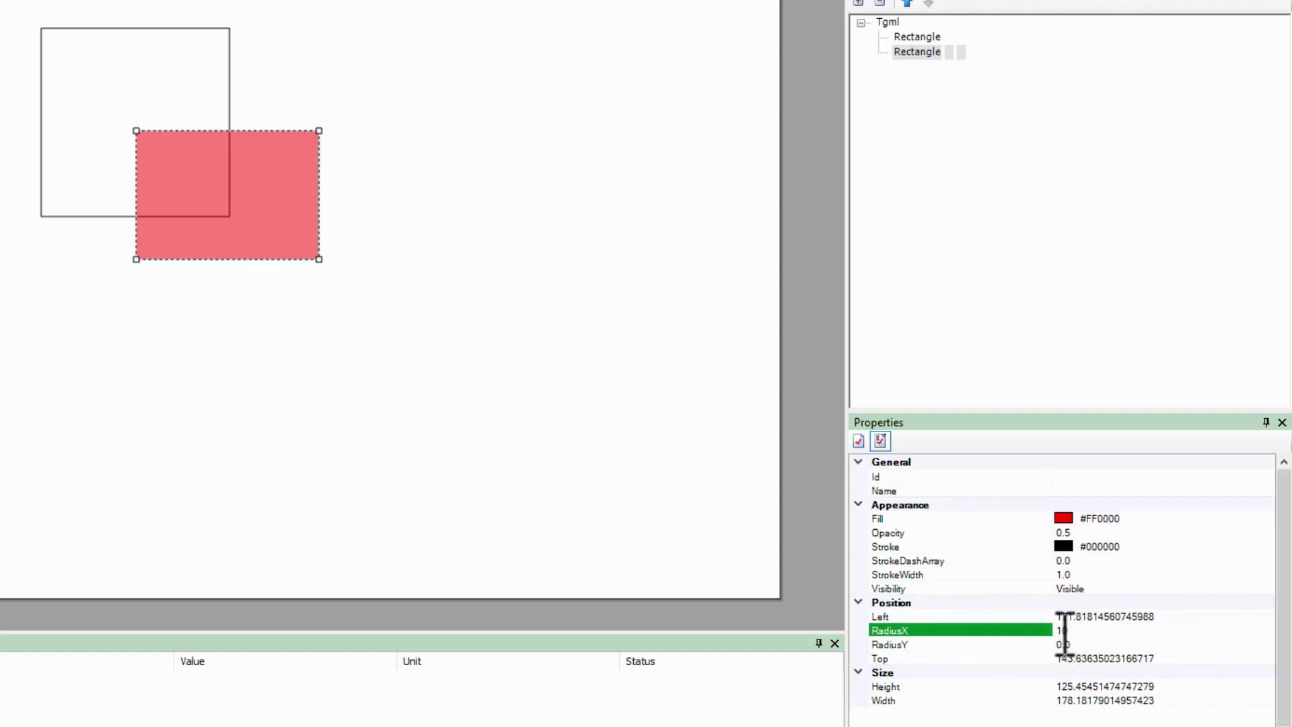
{"action": "key", "text": "Down"}
{"action": "key", "text": "Down"}
{"action": "left_click", "coordinate": [1066, 644]}
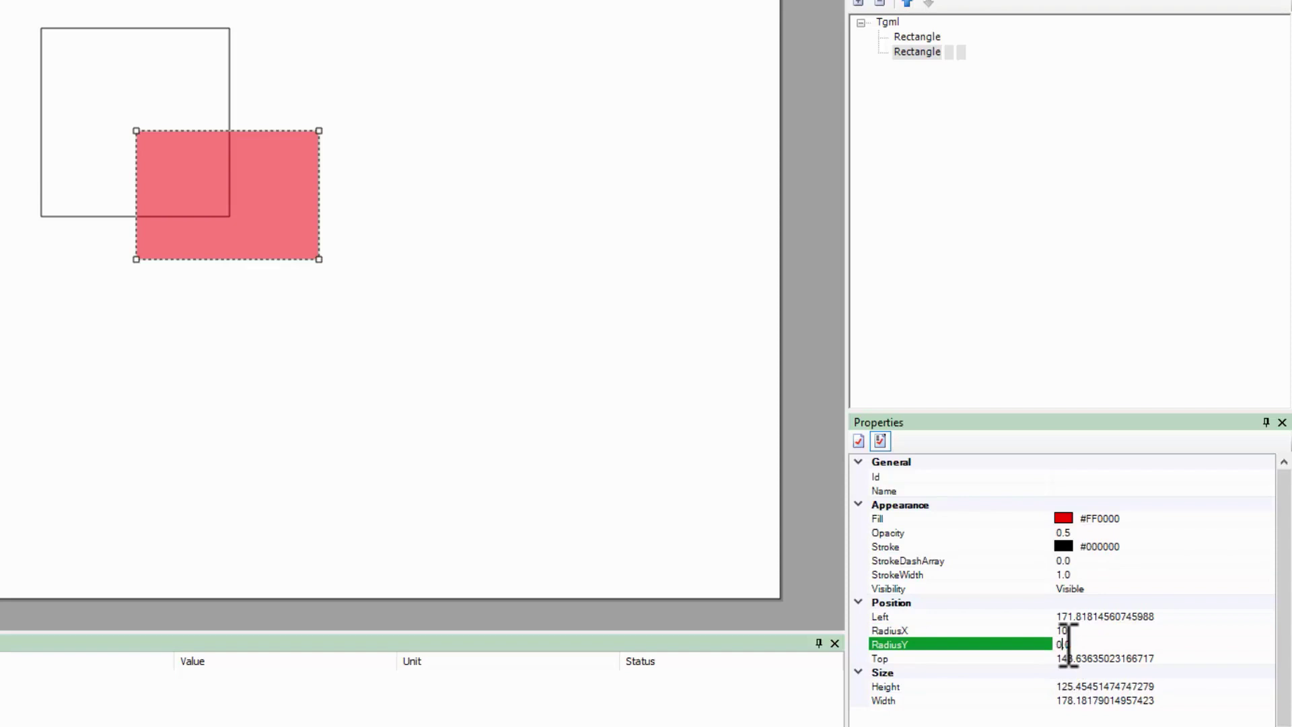
{"action": "type", "text": "10"}
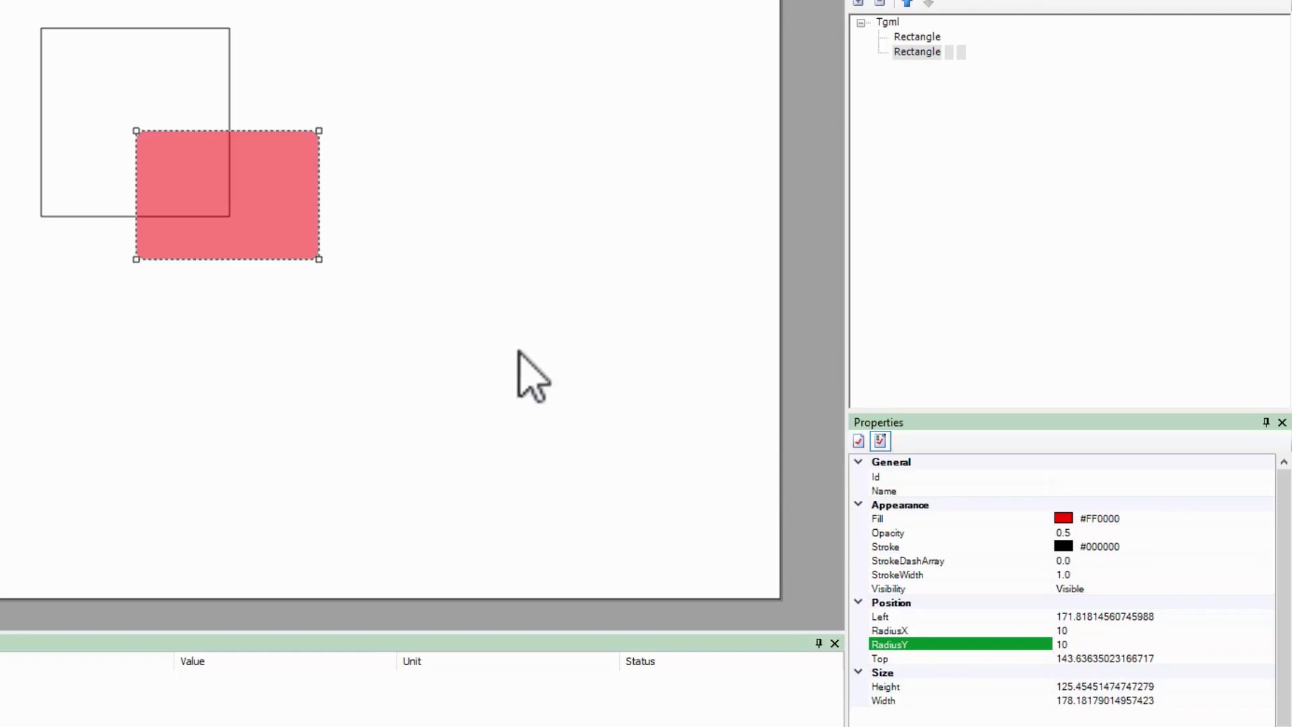
{"action": "left_click", "coordinate": [387, 311]}
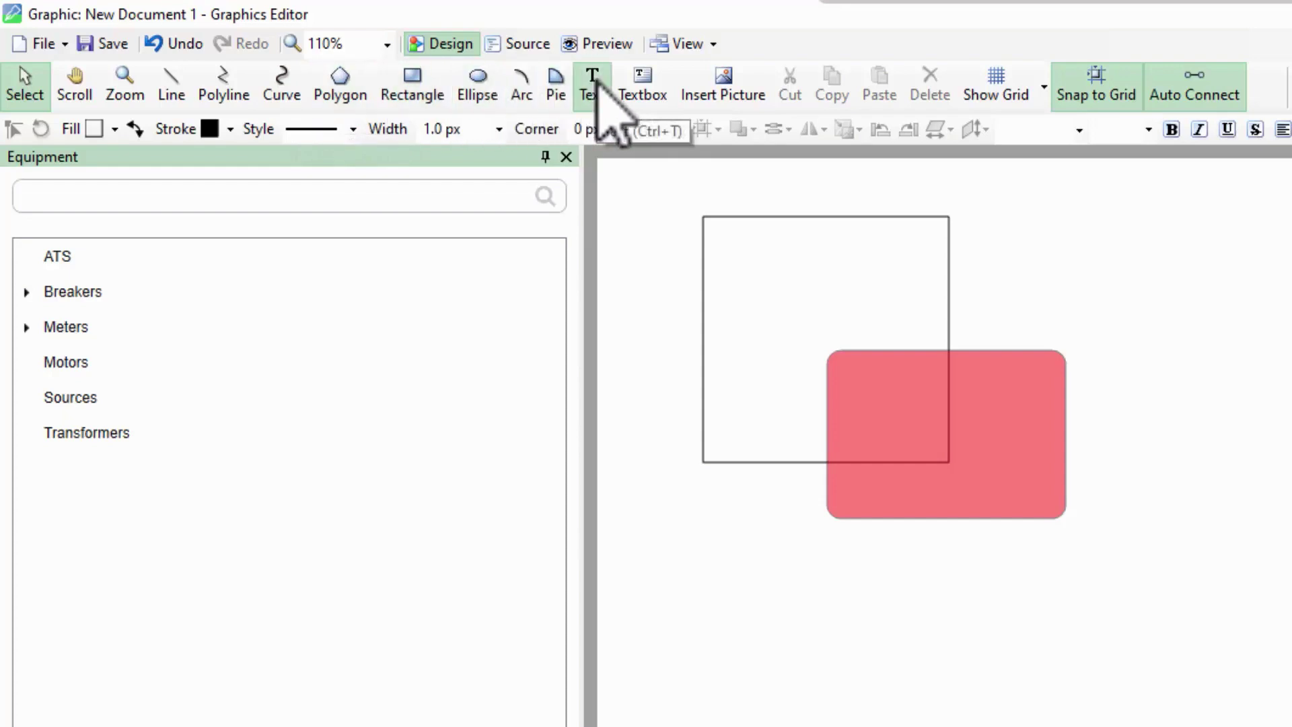
Place a text label reading 'some text' on the canvas right of the square
{"action": "left_click", "coordinate": [598, 88]}
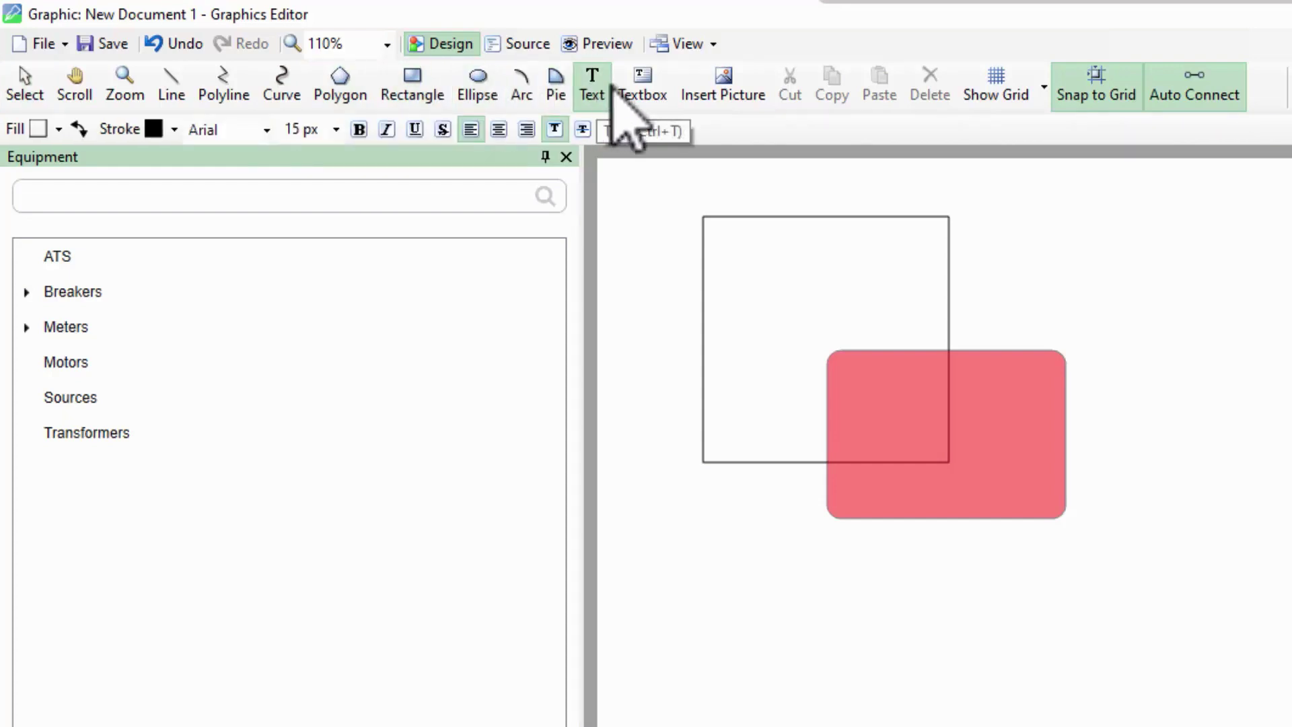
{"action": "left_click", "coordinate": [1076, 277]}
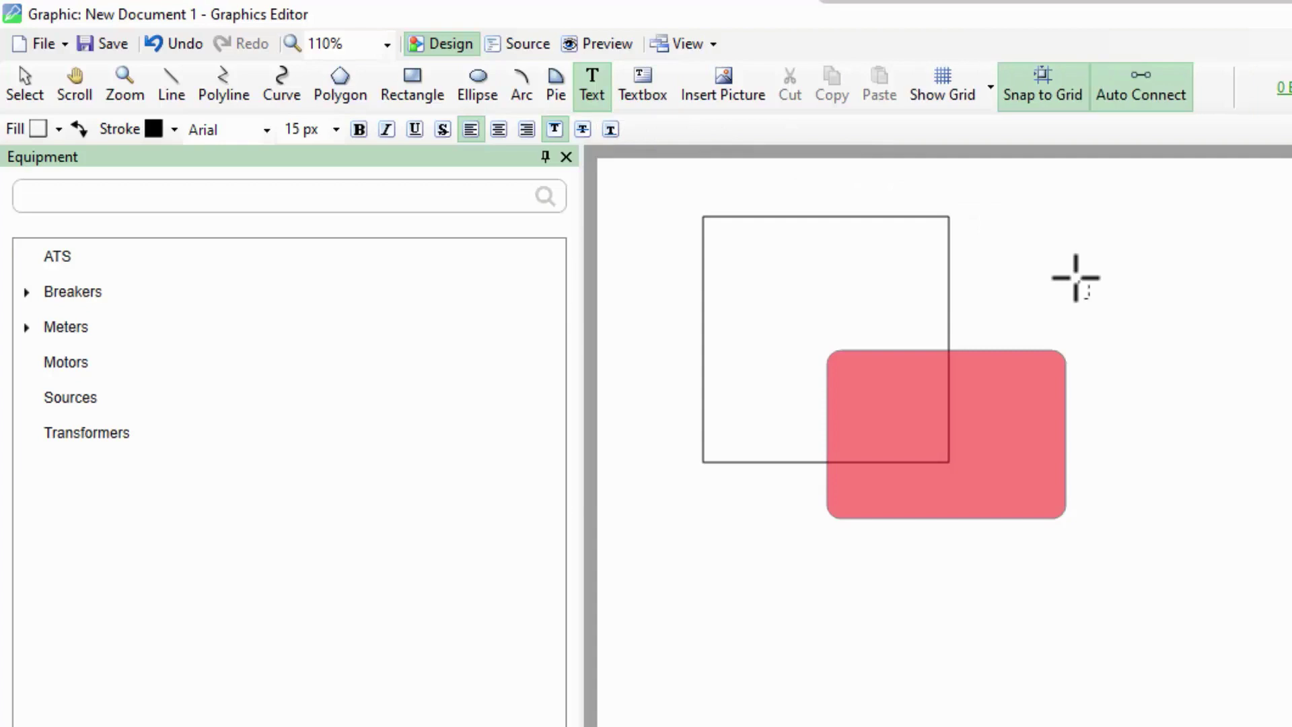
{"action": "type", "text": "some text"}
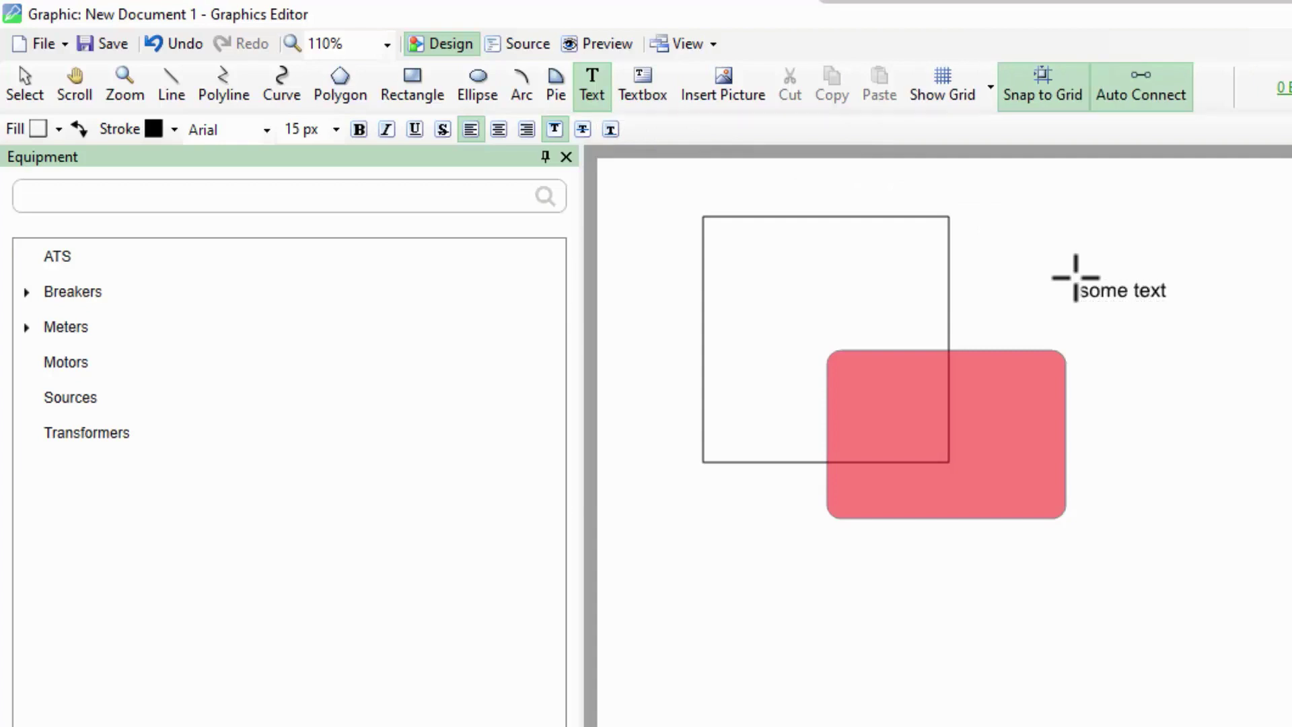
{"action": "key", "text": "Escape"}
{"action": "left_click", "coordinate": [1154, 286]}
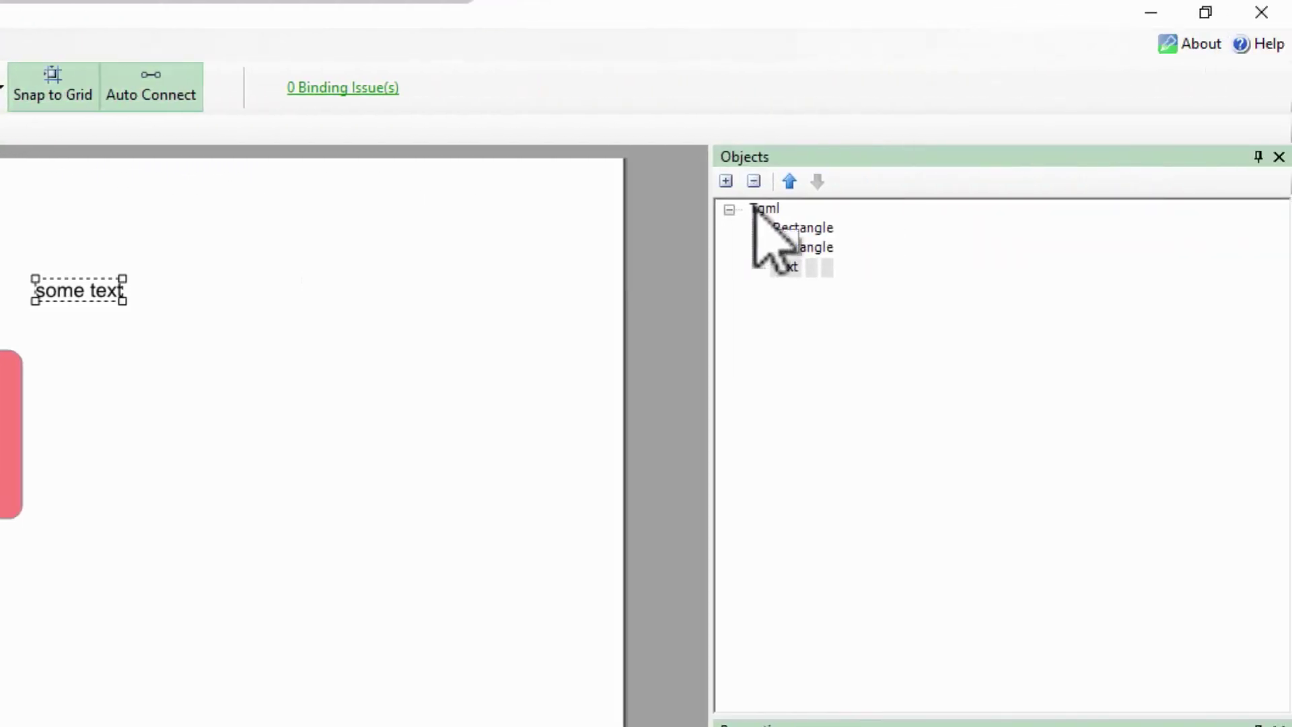
Select the Tgml page and set its Background to the light-yellow #FFFF80 swatch
{"action": "left_click", "coordinate": [763, 209]}
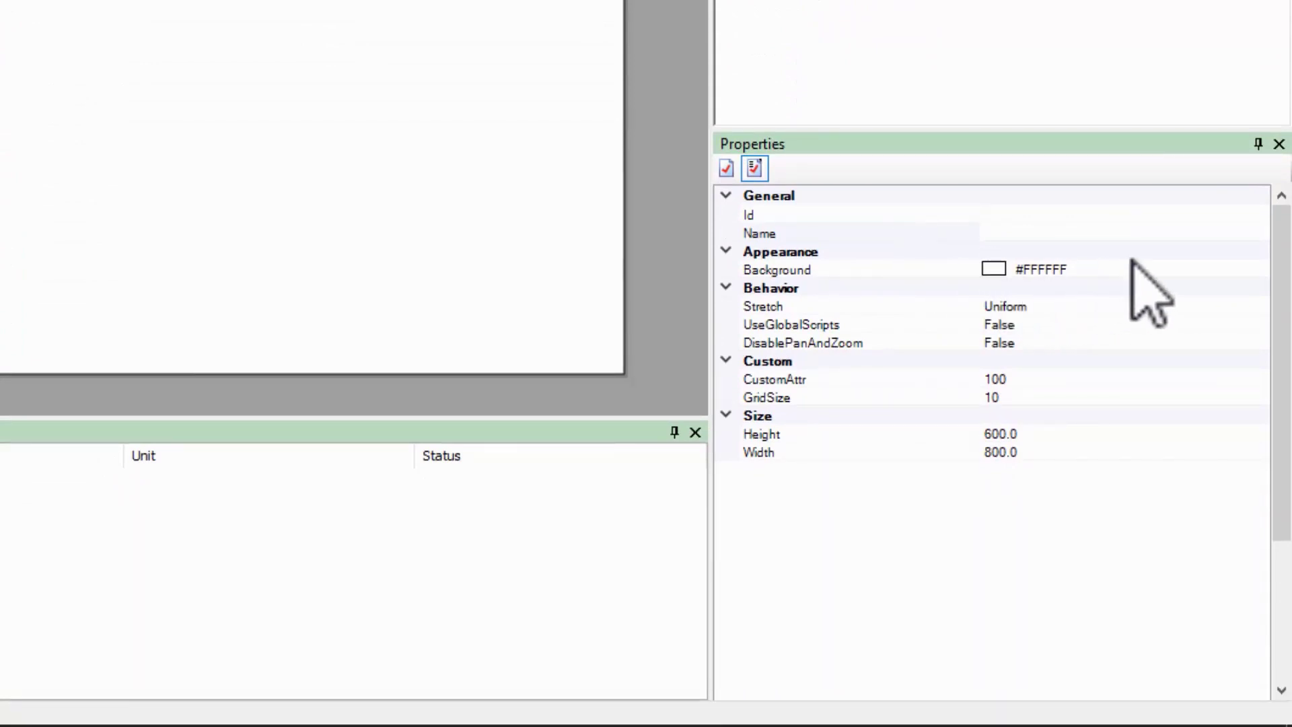
{"action": "left_click", "coordinate": [1254, 268]}
{"action": "left_click", "coordinate": [1258, 269]}
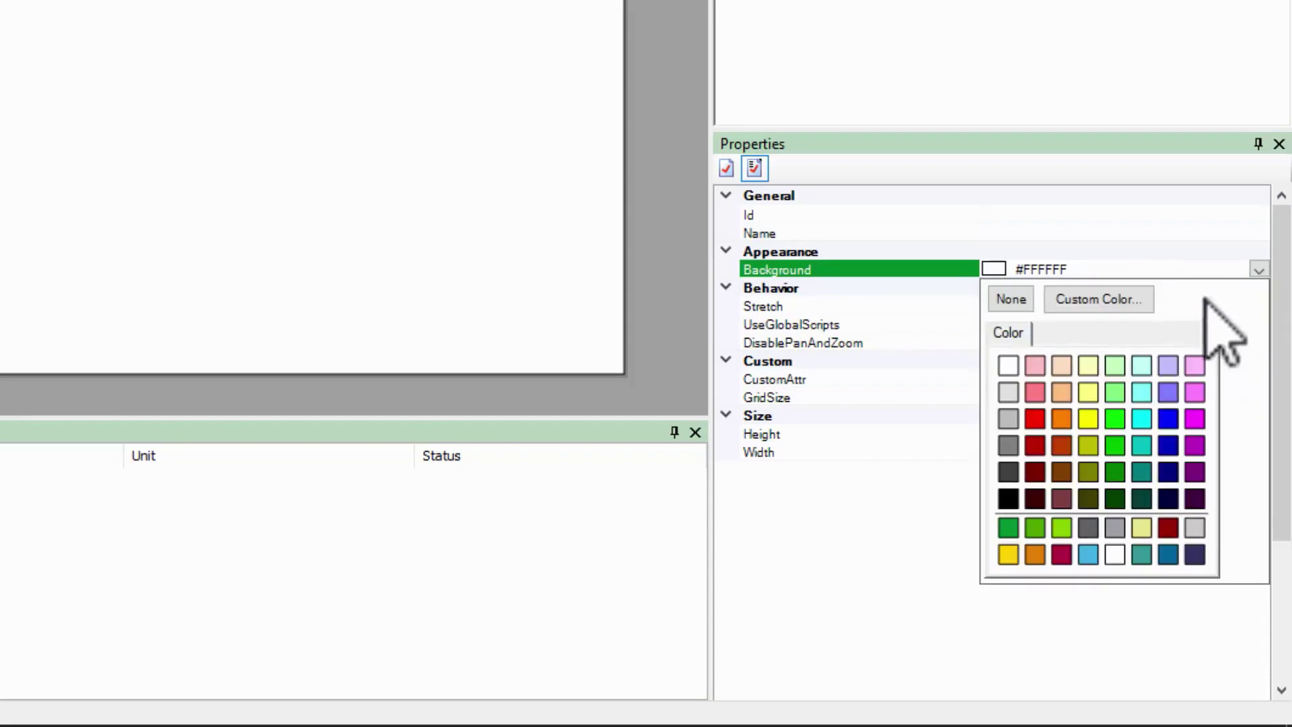
{"action": "left_click", "coordinate": [1088, 392]}
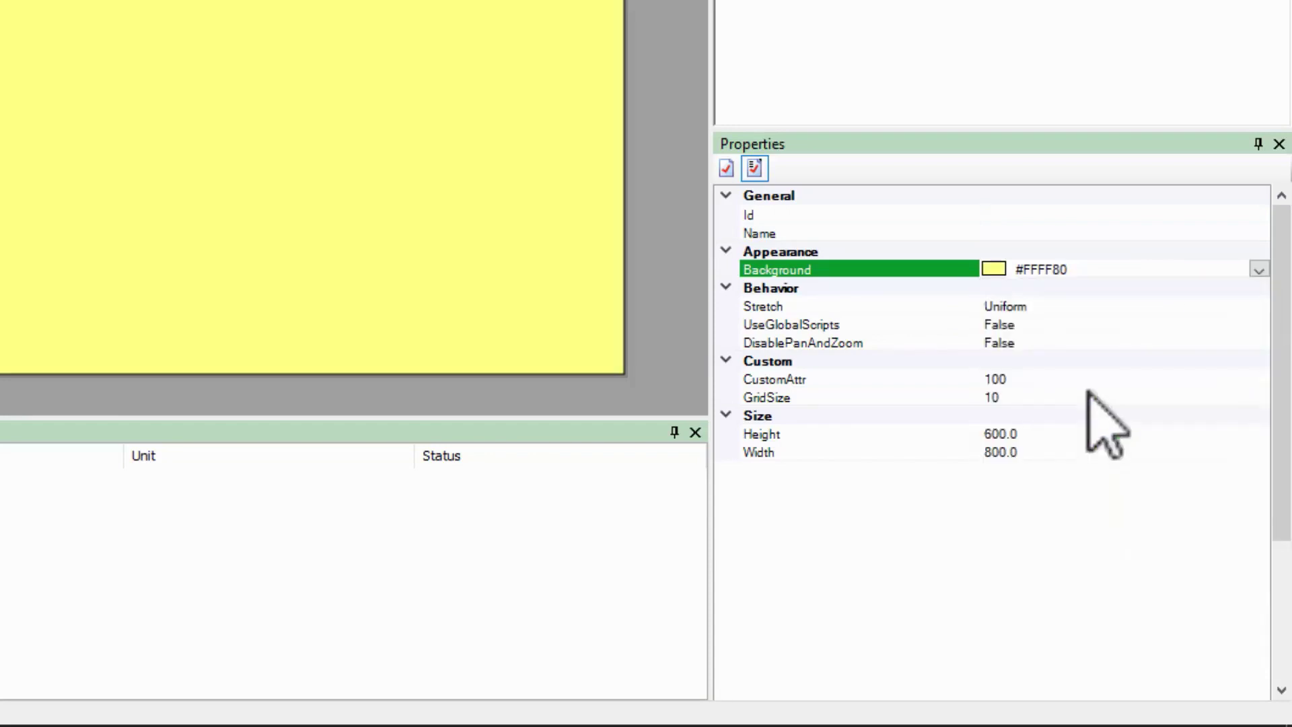
Add a page attribute named CustomAttr with value 250, then select its row
{"action": "right_click", "coordinate": [873, 506]}
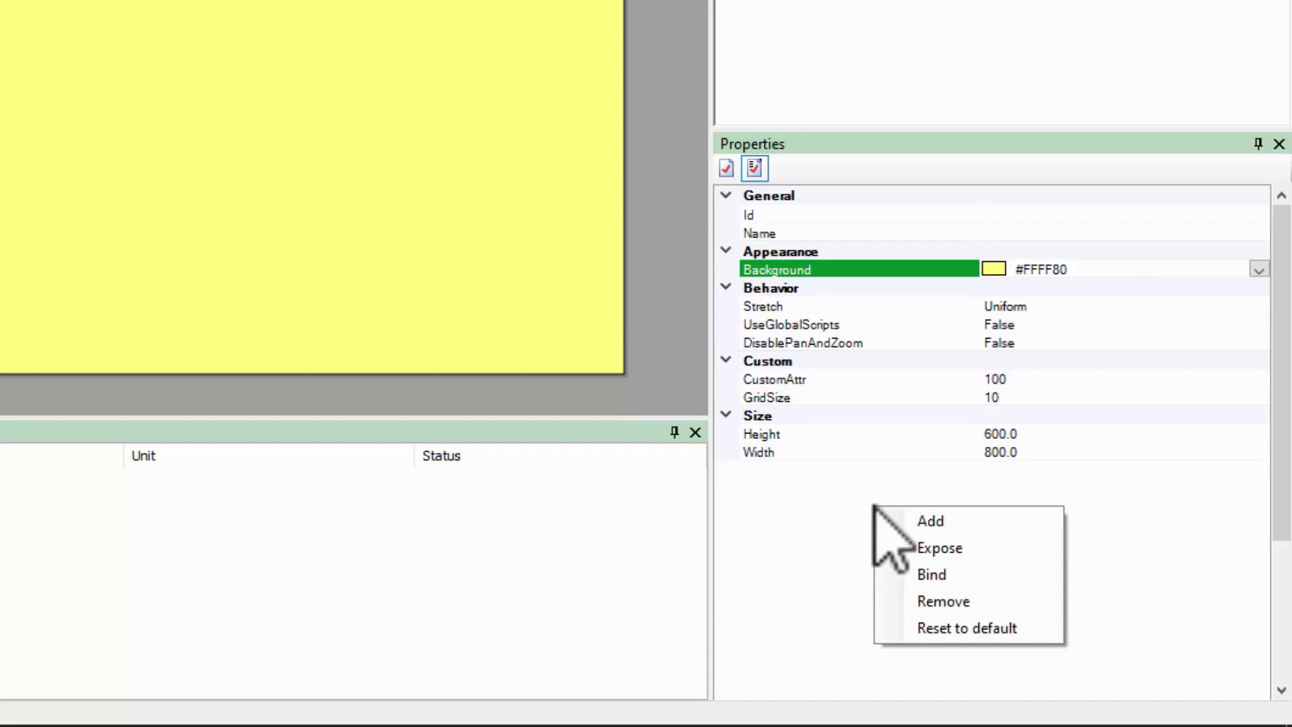
{"action": "left_click", "coordinate": [949, 524]}
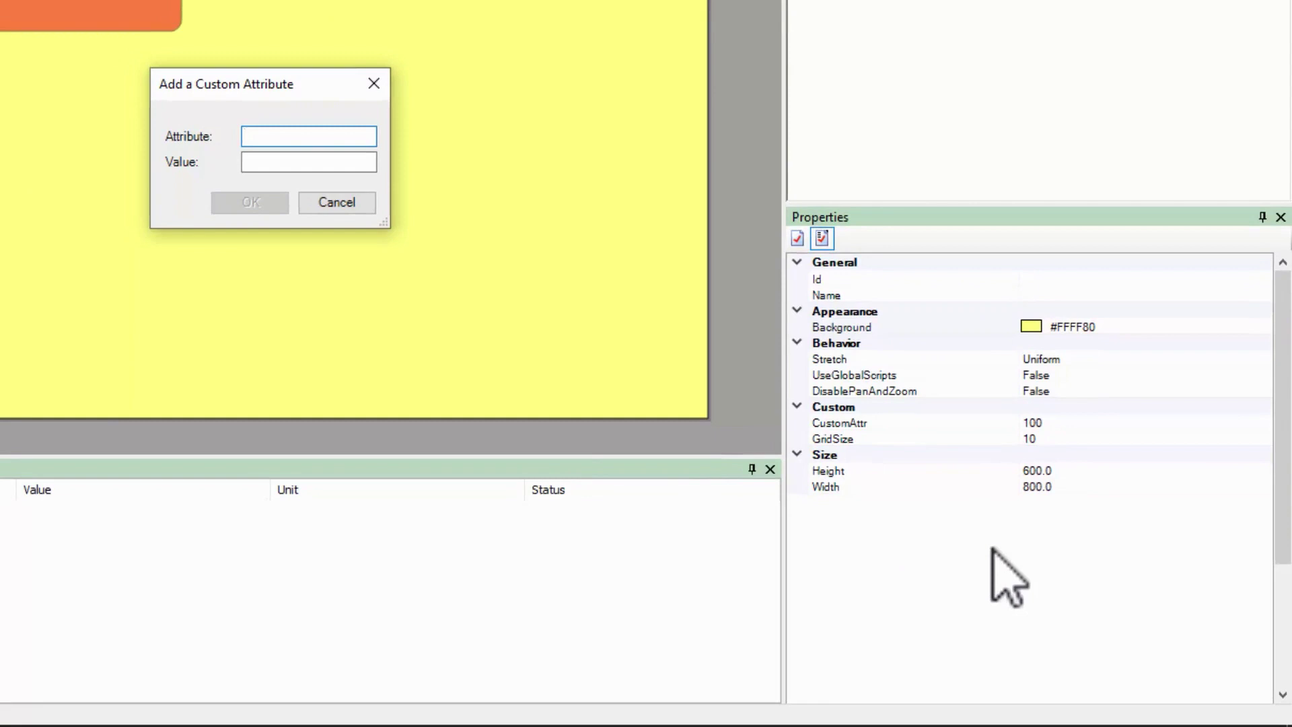
{"action": "type", "text": "Cu"}
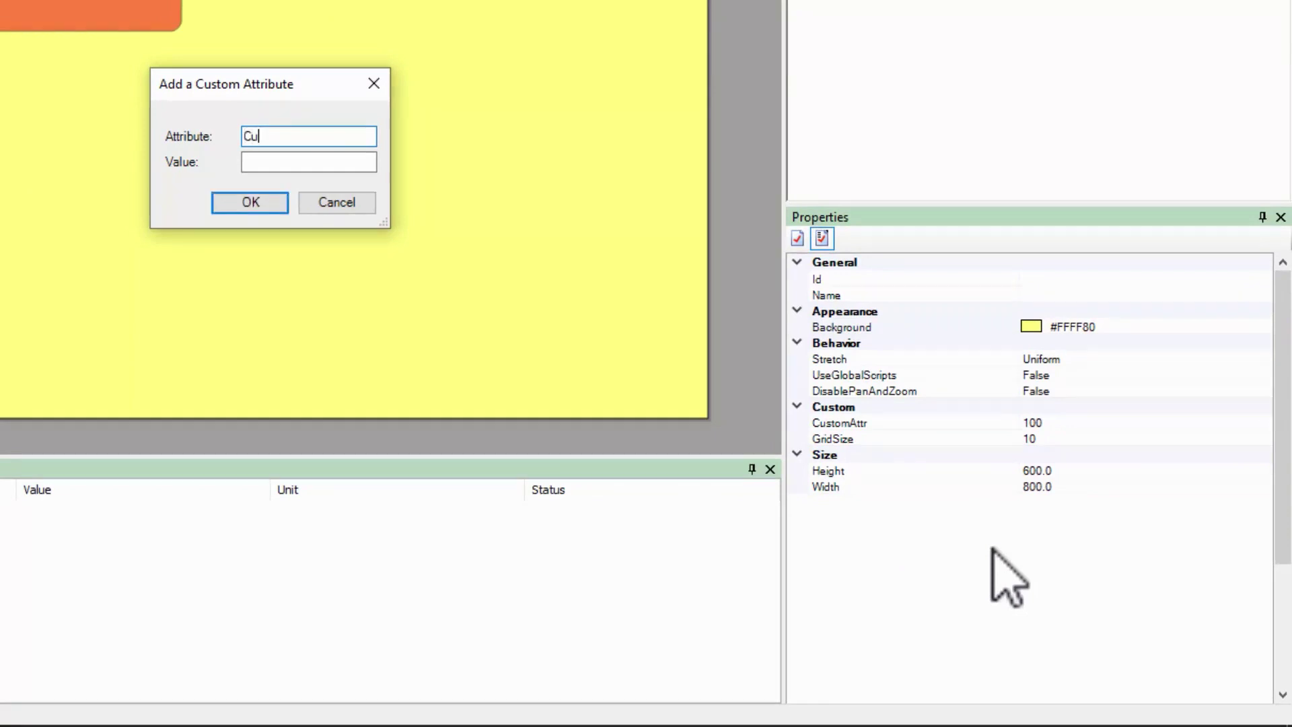
{"action": "type", "text": "stomAttr"}
{"action": "key", "text": "Tab"}
{"action": "type", "text": "250"}
{"action": "key", "text": "Return"}
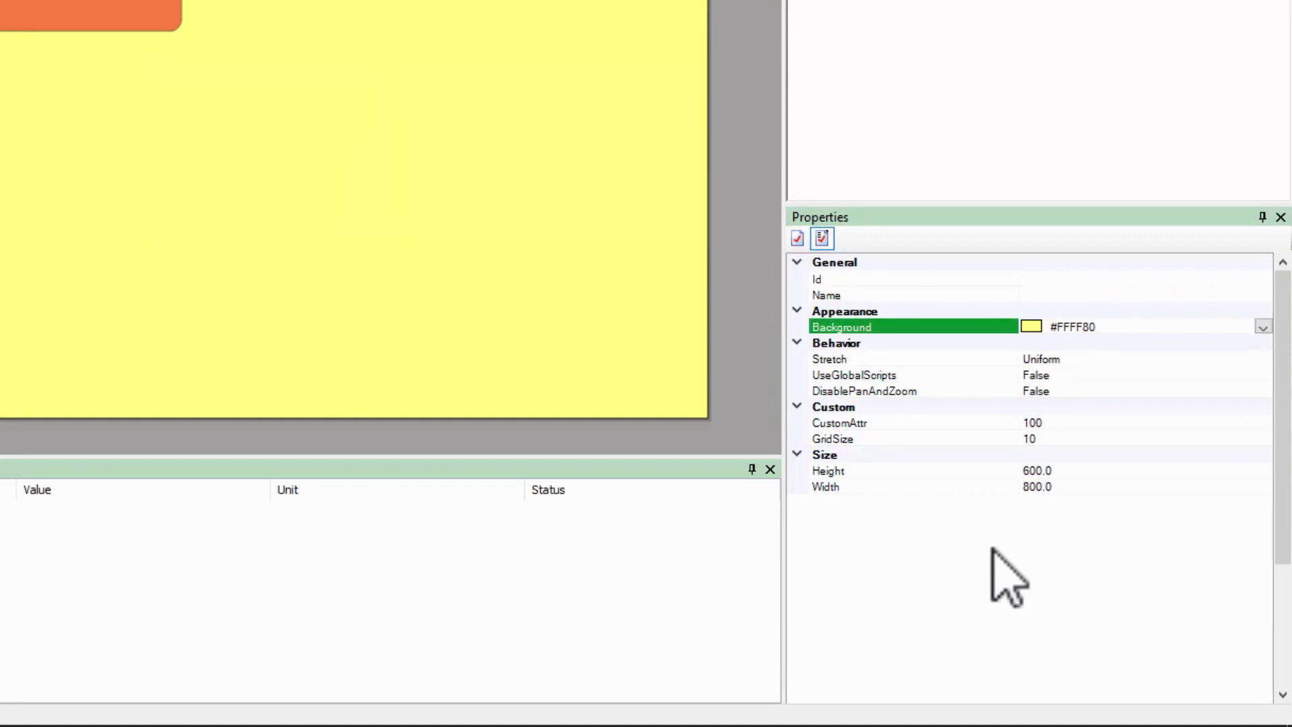
{"action": "left_click", "coordinate": [932, 422]}
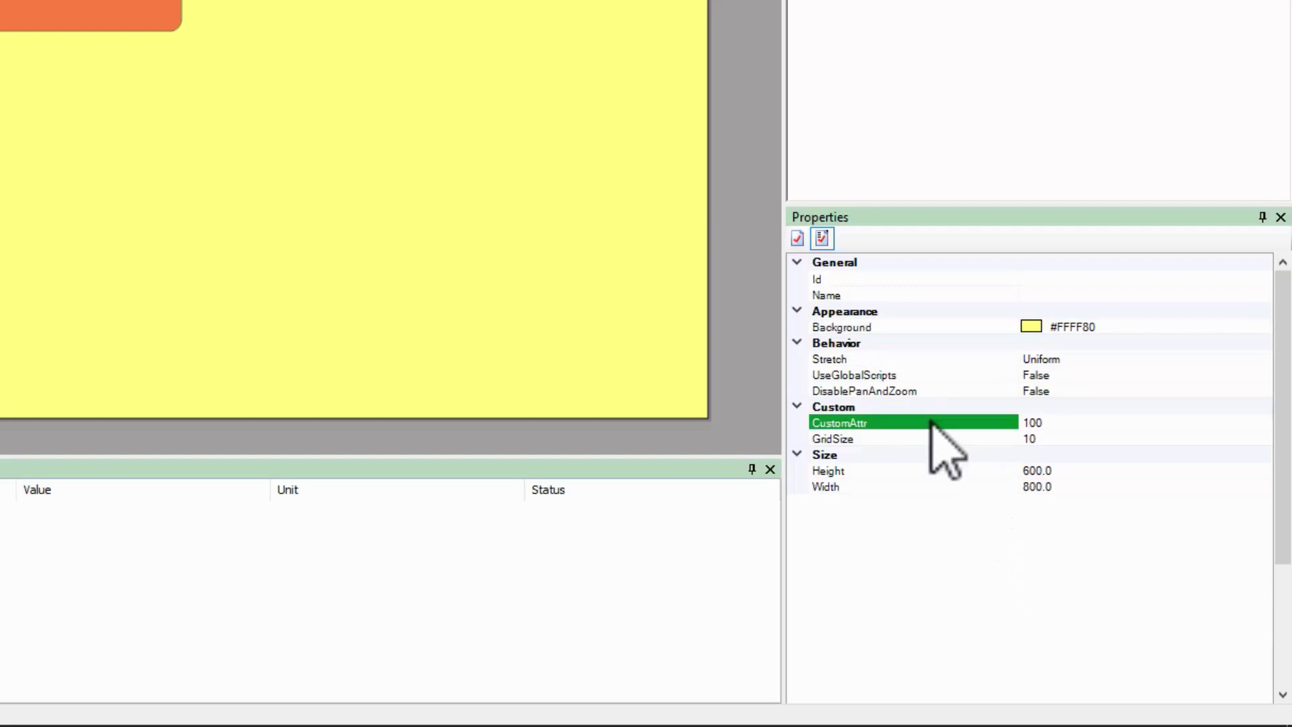